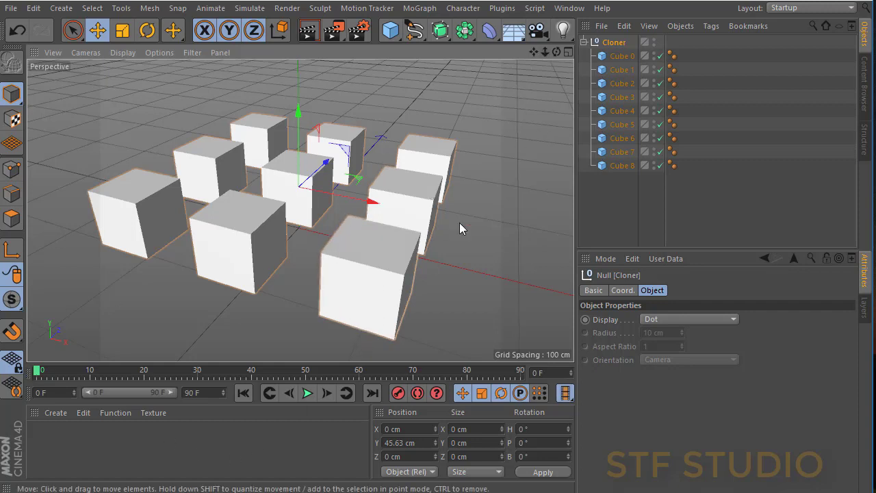
- Browse the content library's Presets and Defaults folders, then return to the object list
left_click(865, 84)
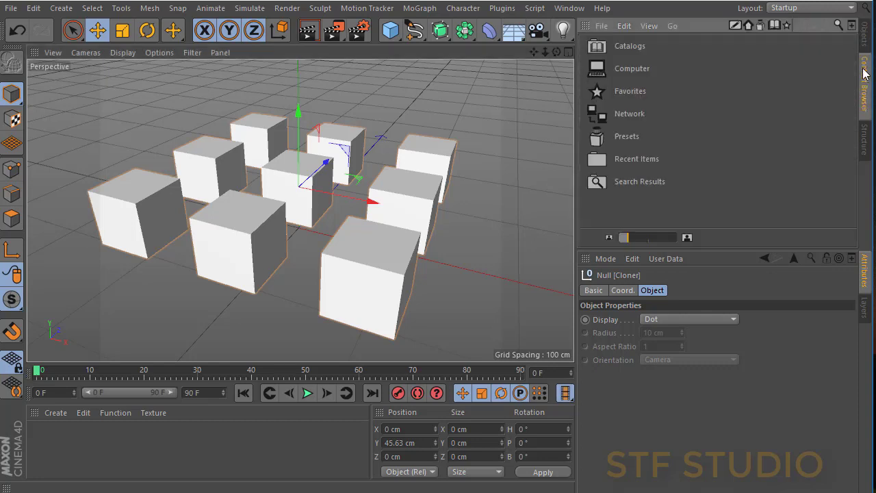
double_click(627, 137)
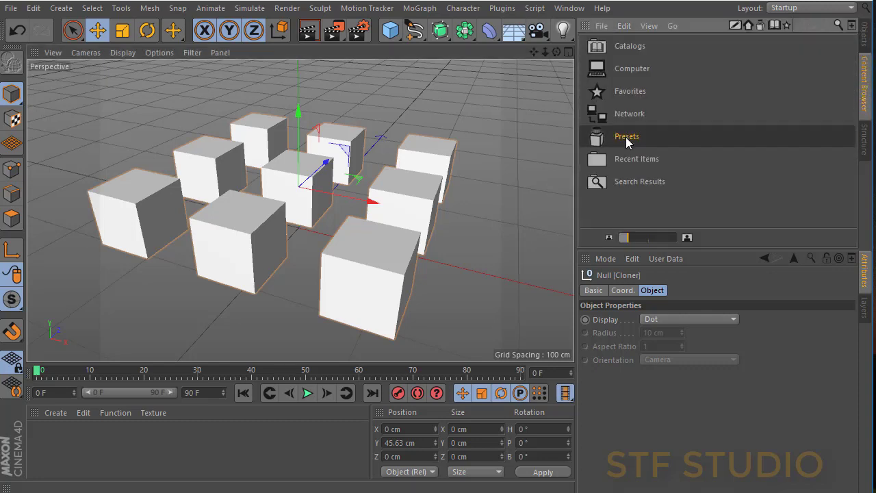
double_click(608, 45)
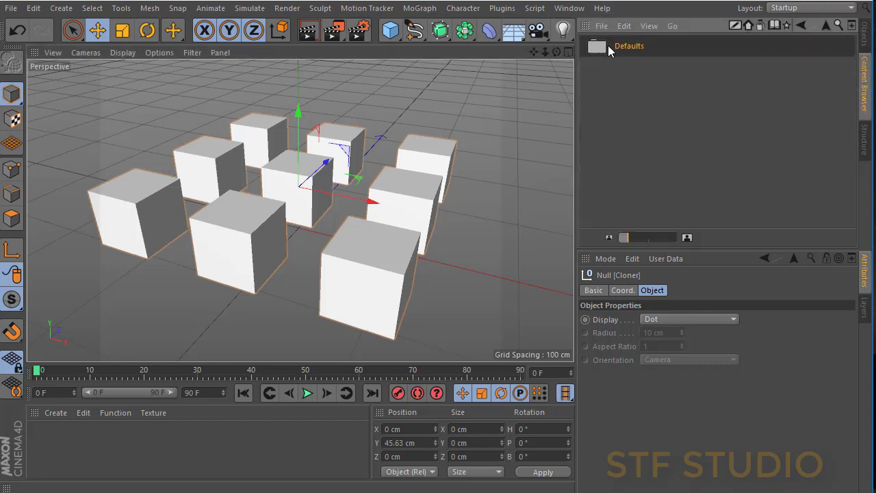
left_click(825, 25)
left_click(826, 26)
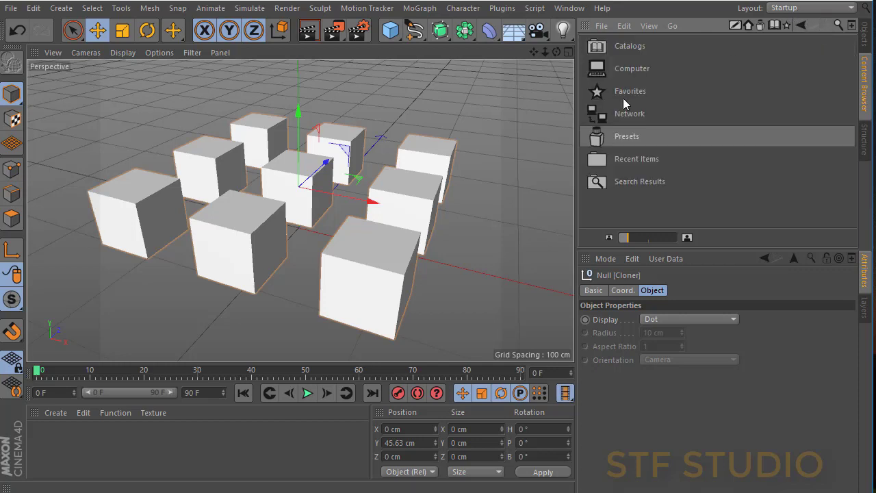
double_click(634, 139)
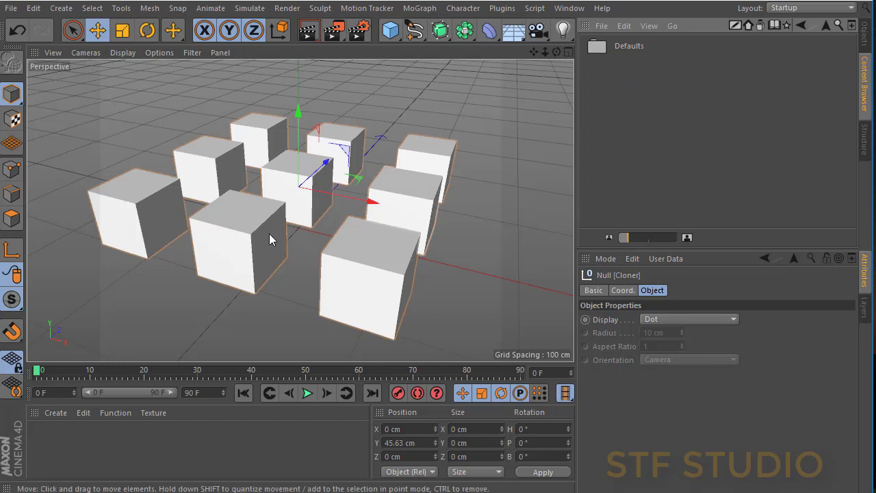
left_click(865, 38)
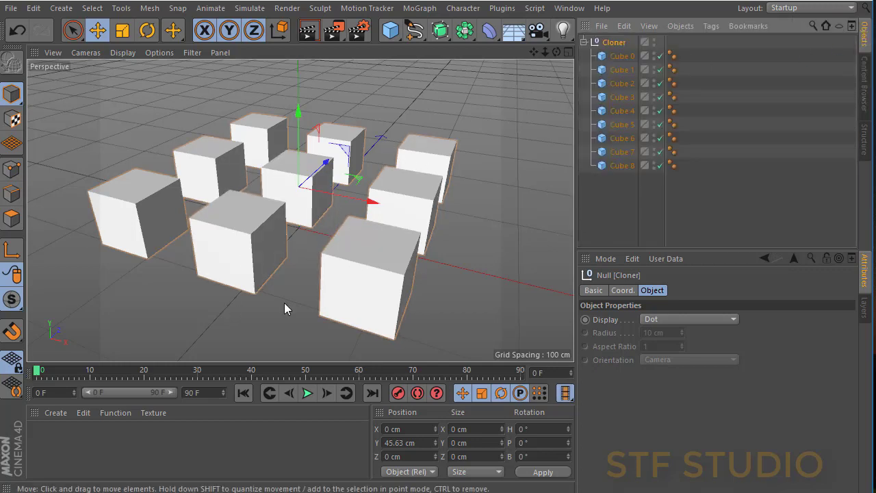
- Create two default materials, Mat and Mat.1, and select Mat
left_click(57, 413)
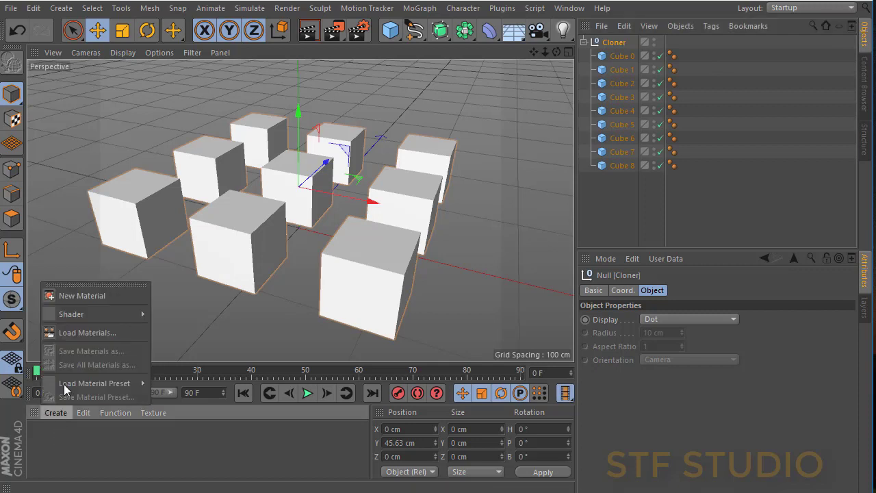
left_click(92, 295)
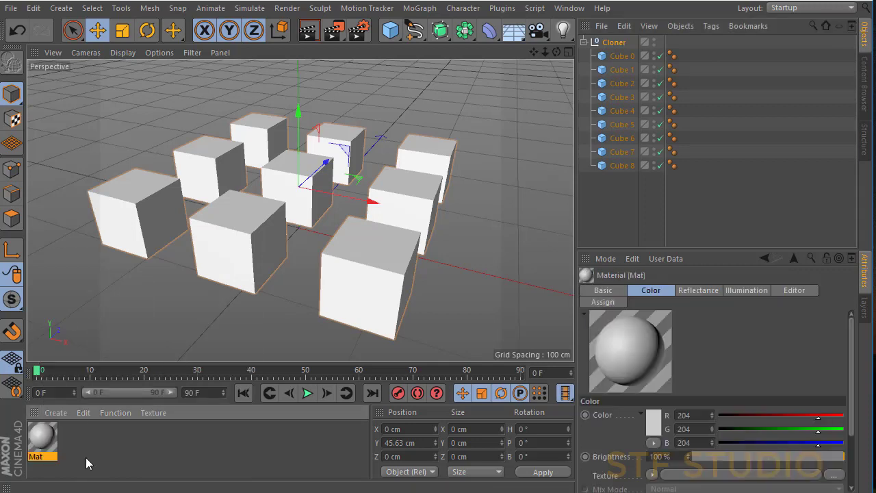
left_click(86, 457)
left_click(56, 413)
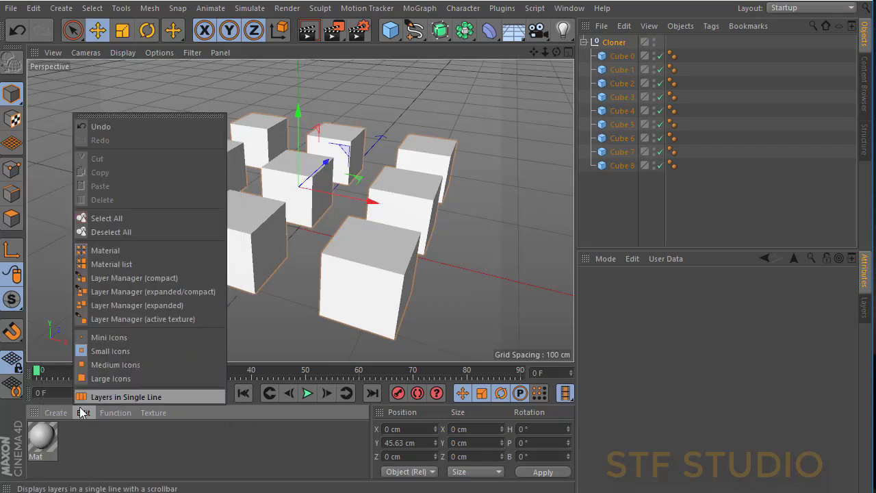
left_click(176, 447)
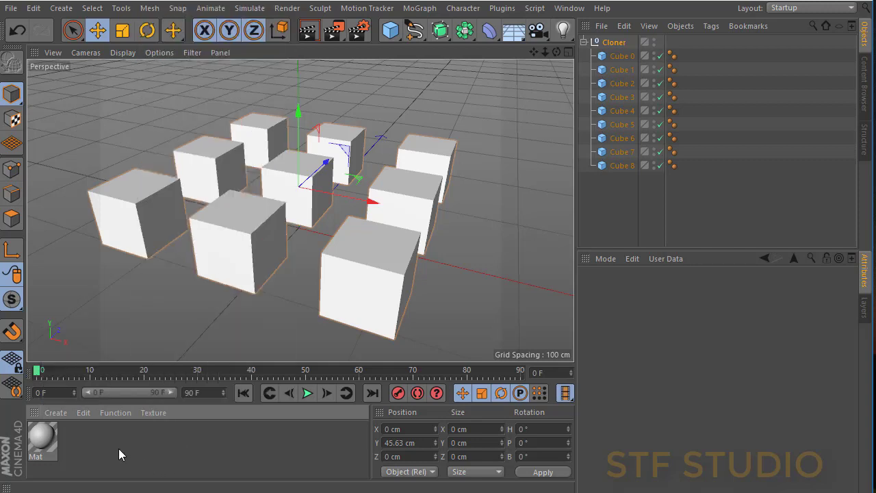
double_click(118, 448)
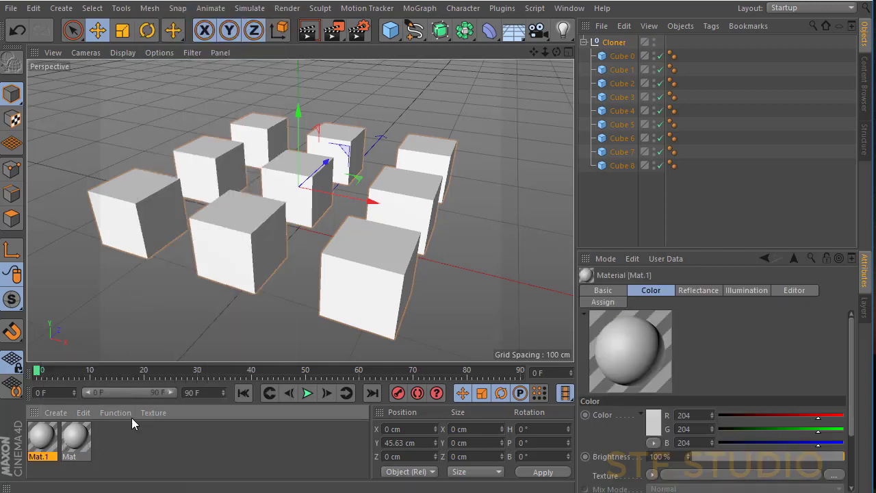
left_click(75, 437)
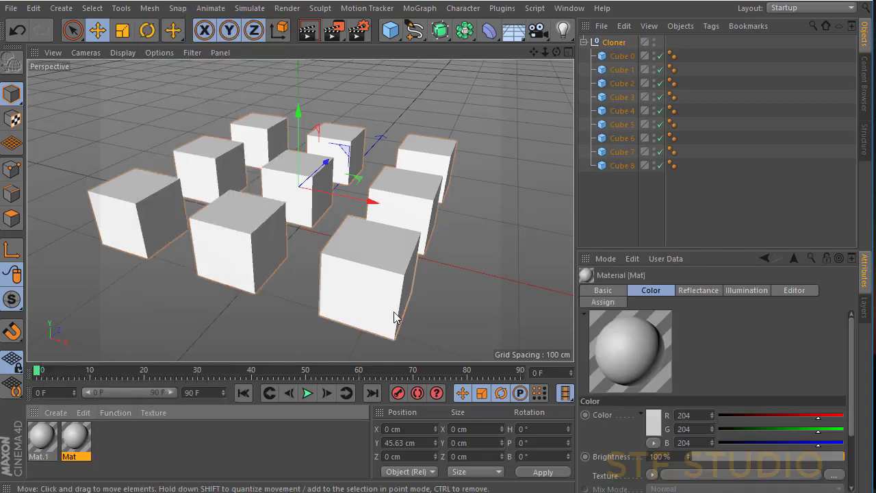
- Set Mat's Color channel texture to the Flame shader, replacing a first-tried Pixel shader
double_click(76, 436)
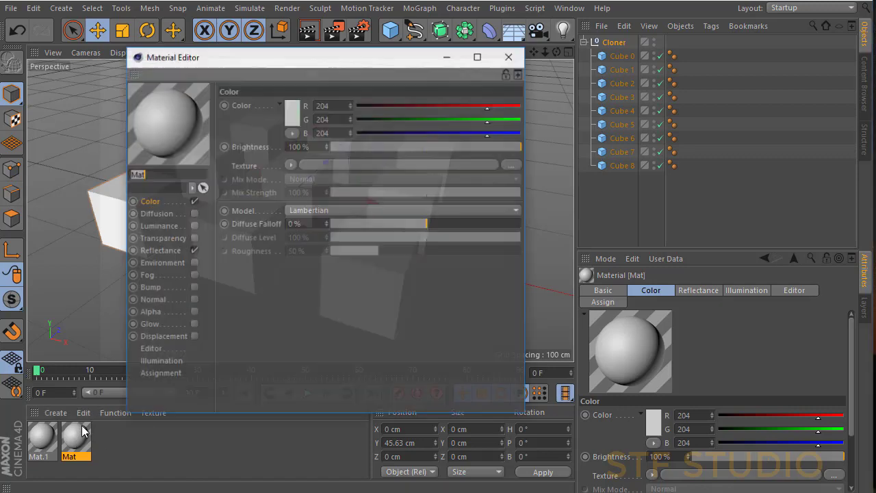
left_click_drag(237, 63, 374, 154)
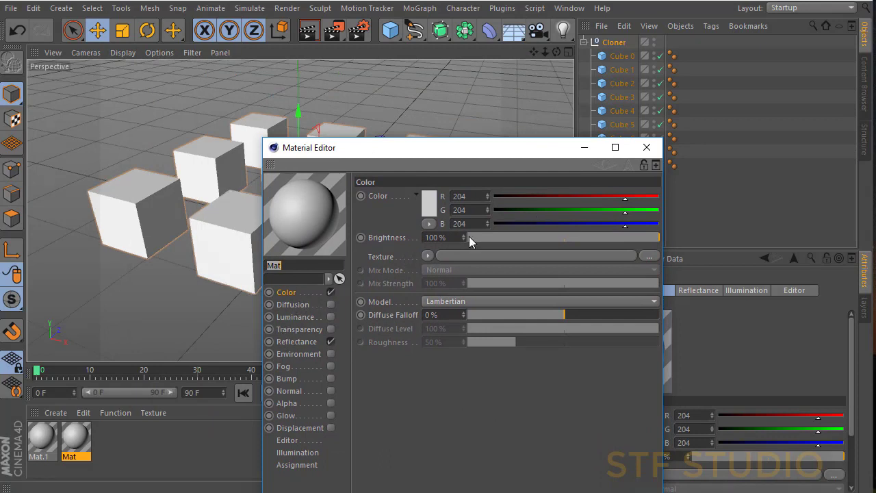
left_click(428, 256)
mouse_move(439, 469)
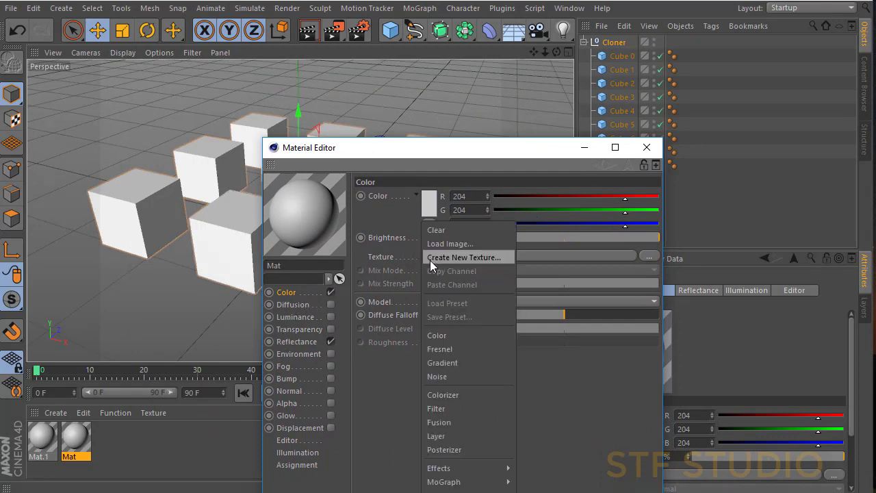
left_click(551, 401)
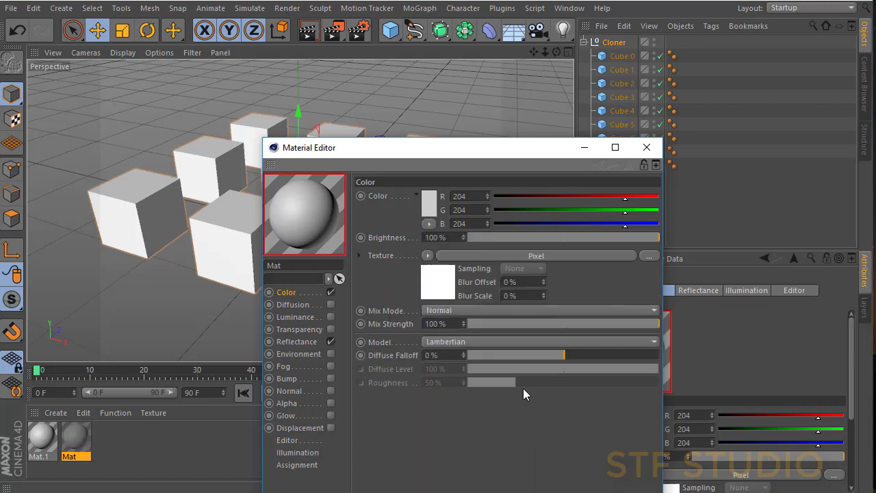
left_click(427, 255)
mouse_move(452, 492)
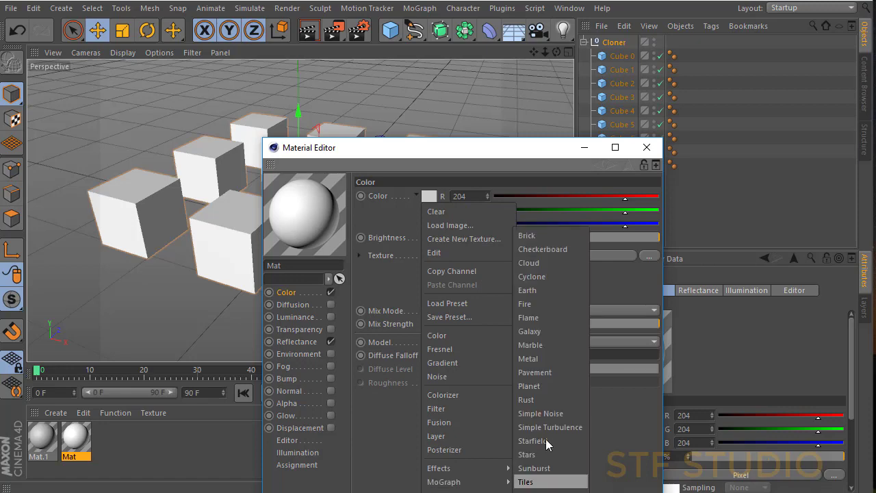
left_click(551, 316)
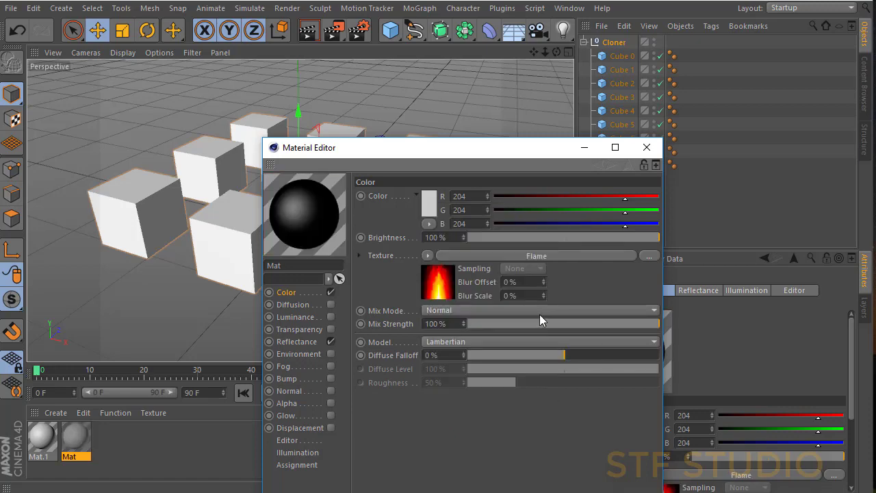
- Try Mat on the Cloner, view the cubes from another angle, then delete the texture tag
left_click(647, 148)
left_click_drag(86, 441, 616, 43)
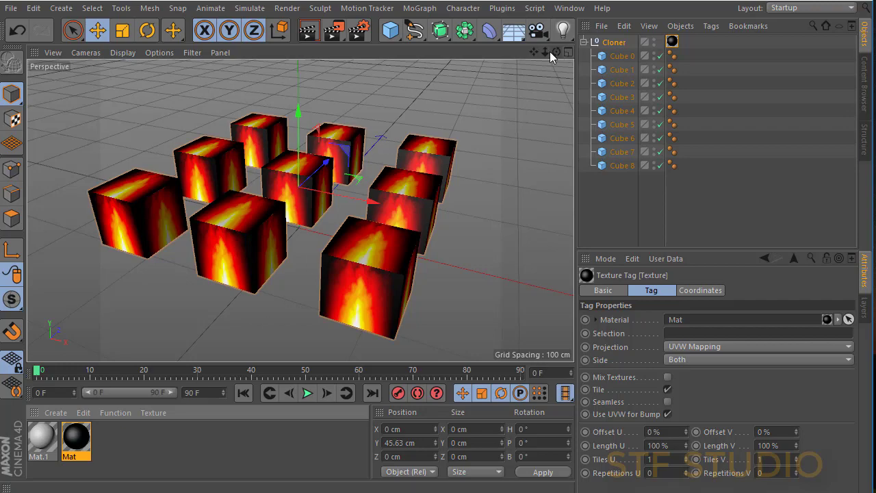
left_click_drag(556, 51, 520, 59)
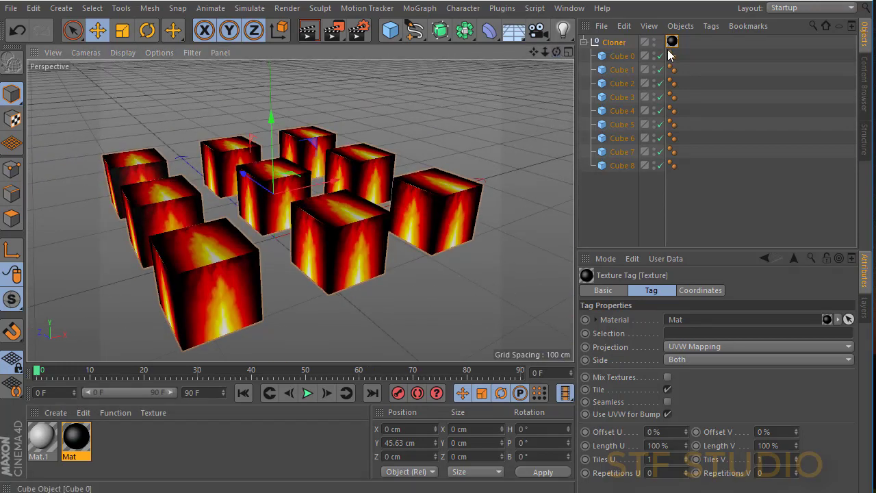
key("Delete")
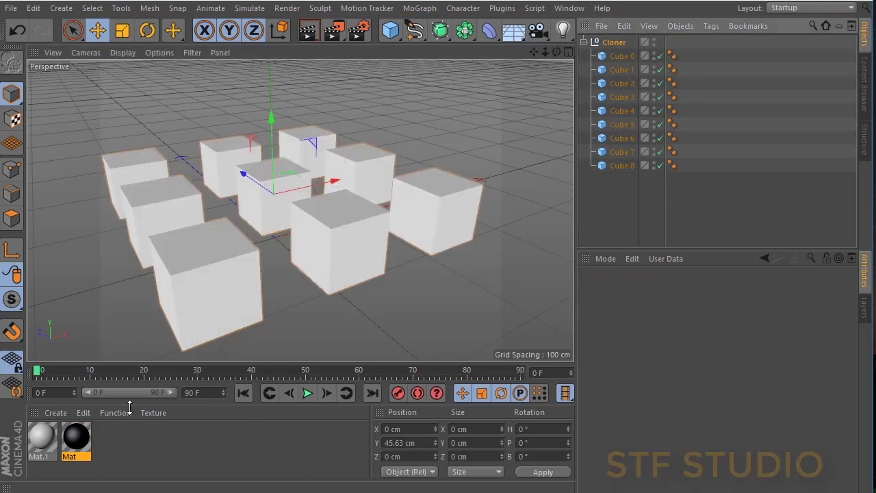
- Delete the Mat material
double_click(77, 441)
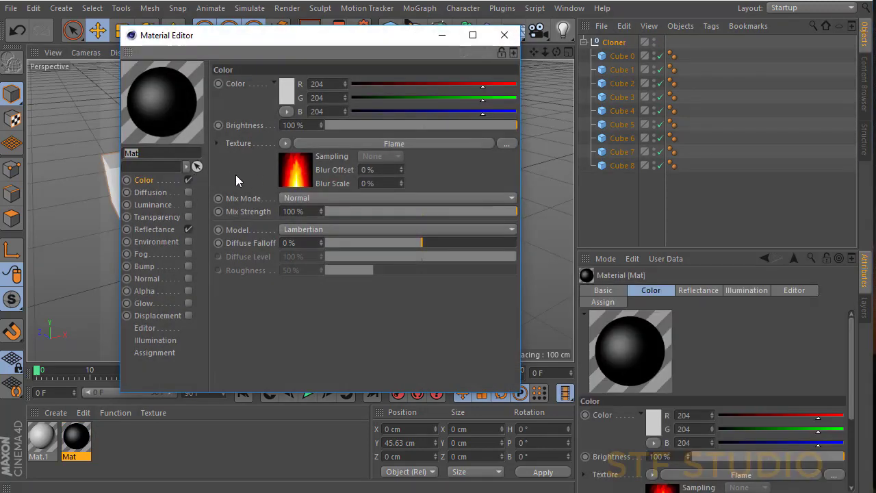
left_click(504, 35)
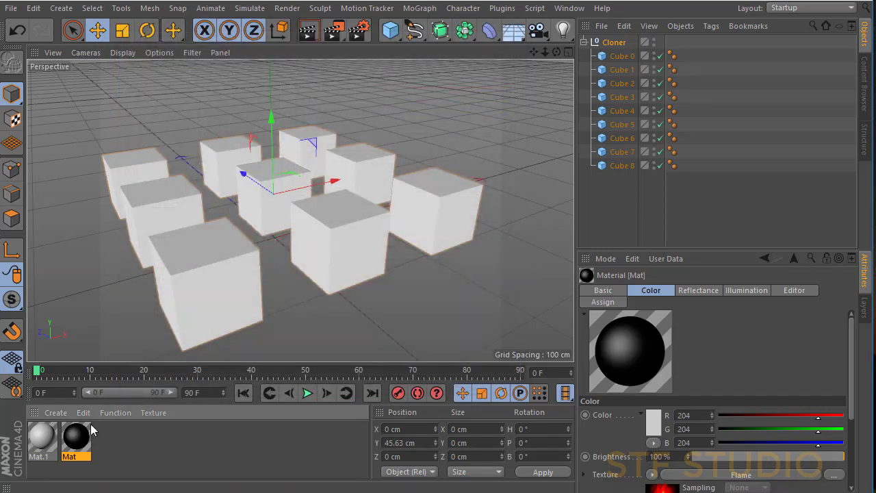
key("Delete")
- Set Mat.1's colour to green (R 77, G 215, B 46)
double_click(40, 438)
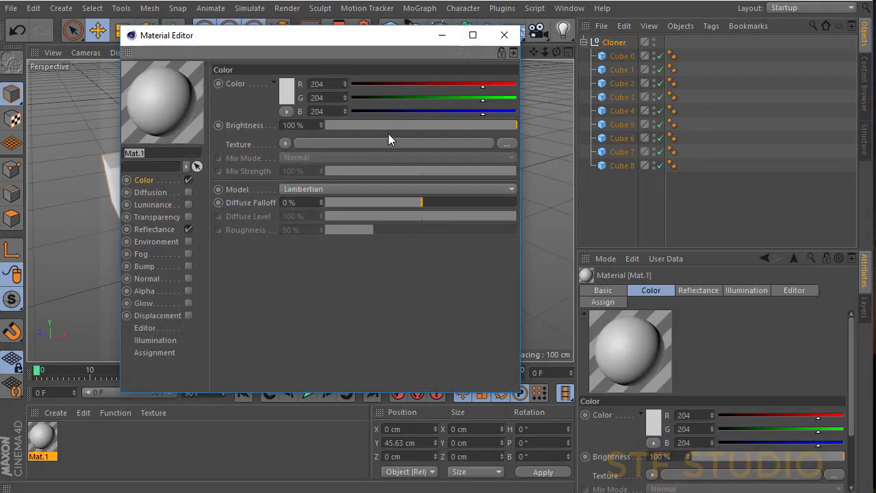
left_click(285, 92)
mouse_move(273, 64)
left_mouse_down()
mouse_move(248, 53)
mouse_move(267, 52)
left_mouse_up()
left_click(291, 38)
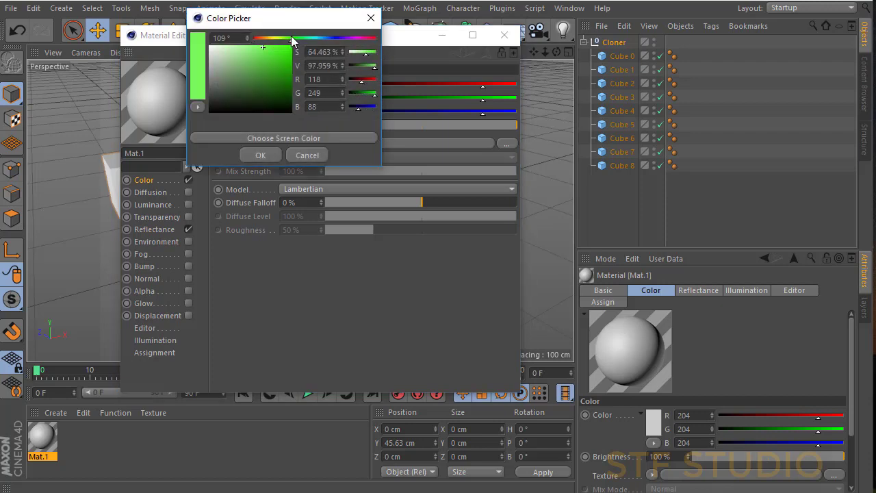
left_click(275, 57)
left_click(257, 155)
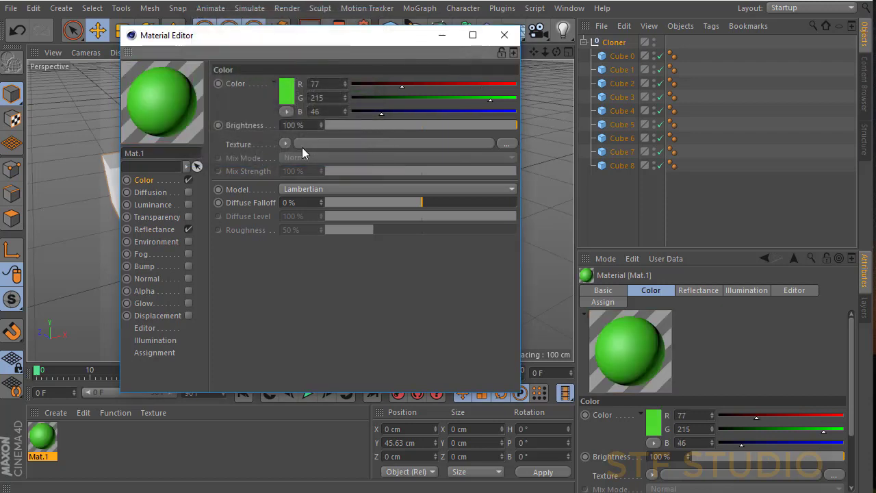
- Try Mat.1 on the Cloner, then remove its texture tag
left_click(505, 35)
mouse_move(42, 437)
left_mouse_down()
mouse_move(635, 32)
mouse_move(615, 43)
left_mouse_up()
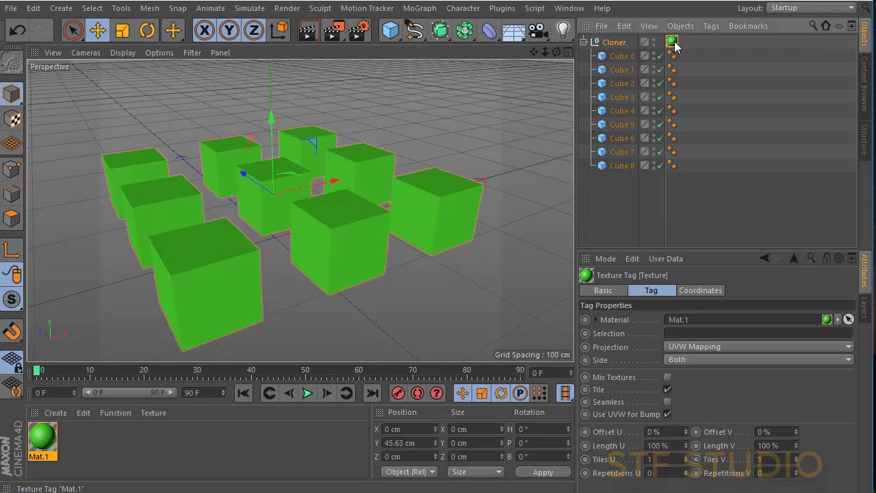
key("Delete")
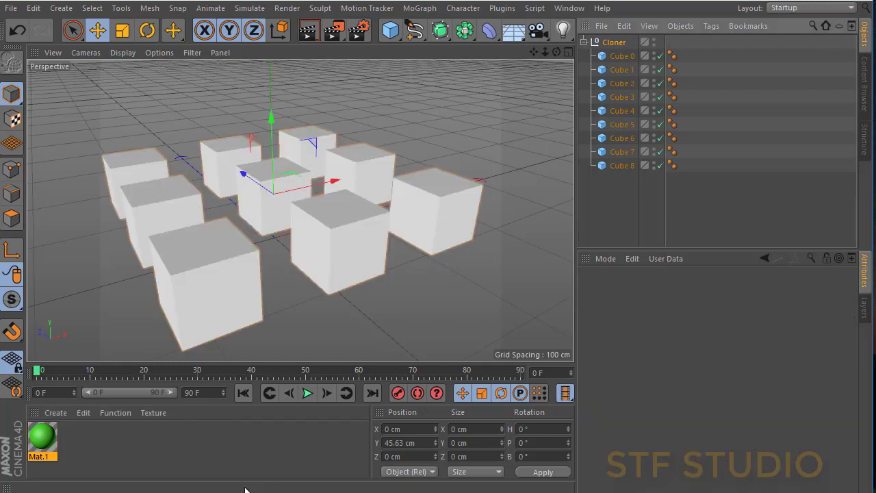
- Return the content library to its Presets folder and select a cube in the grid to inspect
left_click(867, 105)
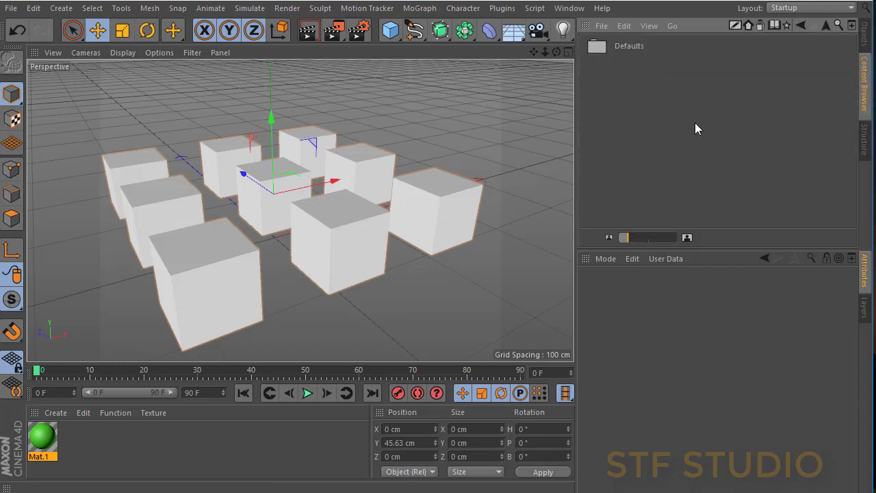
left_click(827, 26)
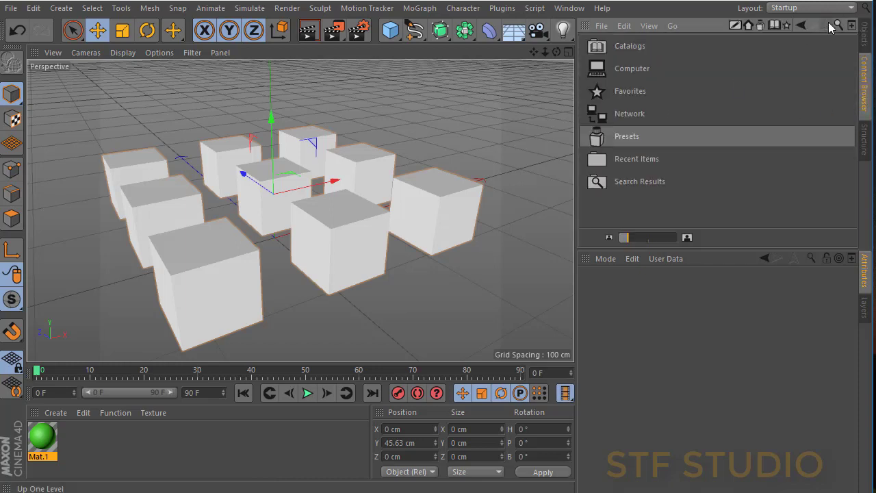
double_click(640, 137)
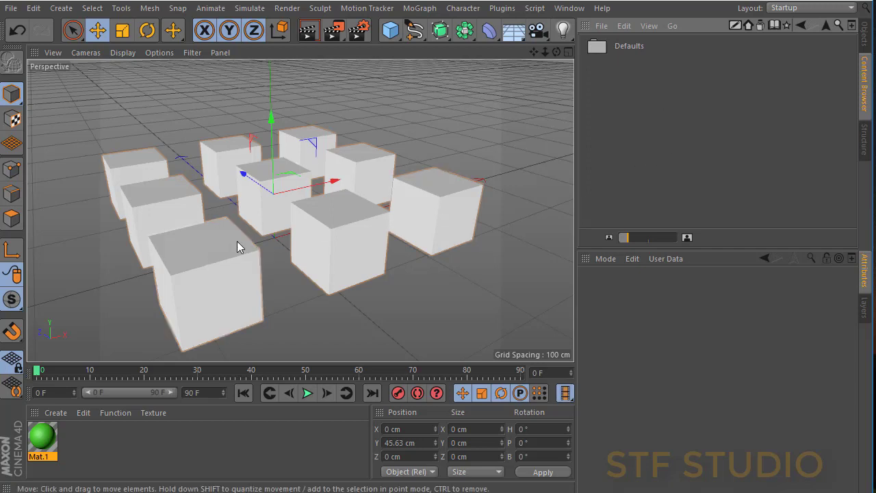
left_click(311, 232)
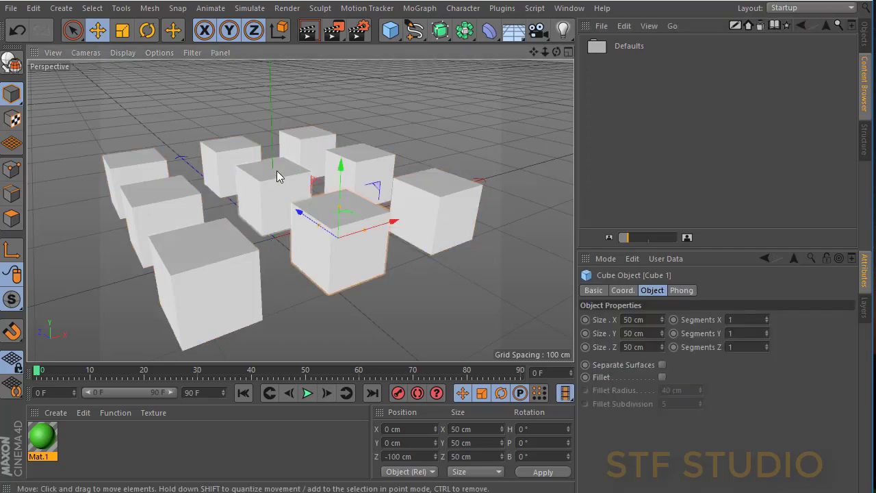
left_click(264, 202)
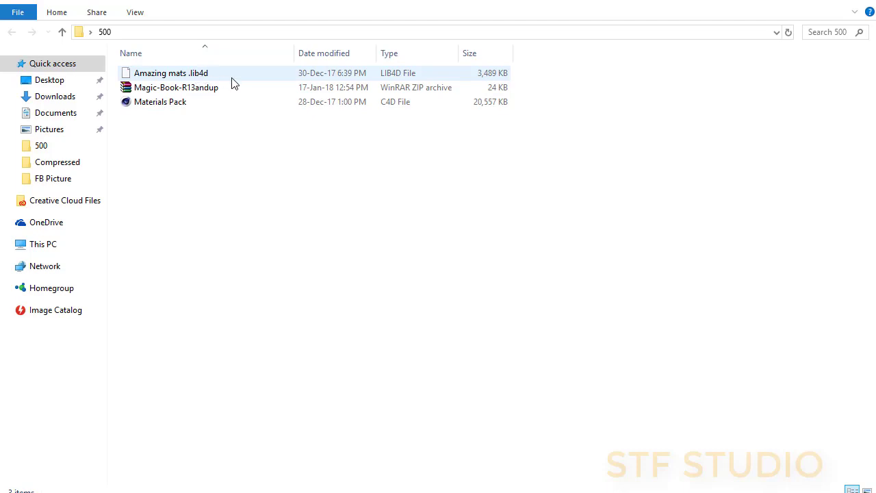
- Copy the Amazing mats .lib4d file from the 500 folder
left_click(182, 72)
left_click(145, 75)
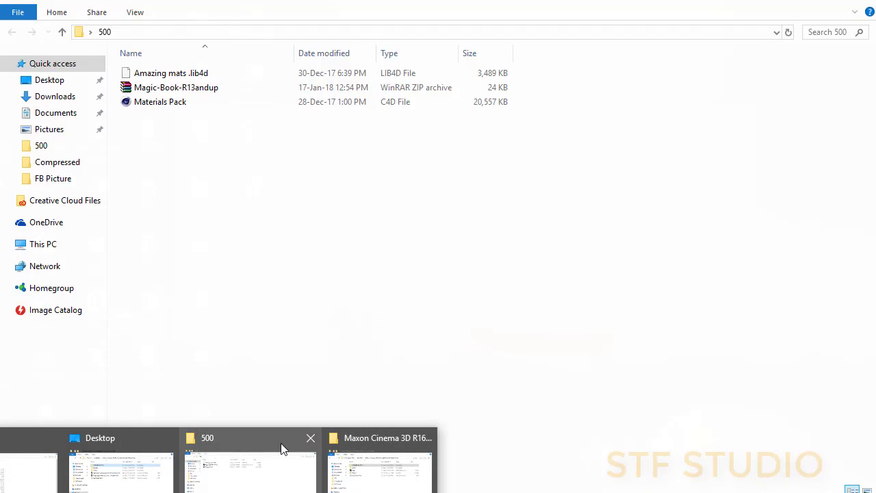
left_click(272, 450)
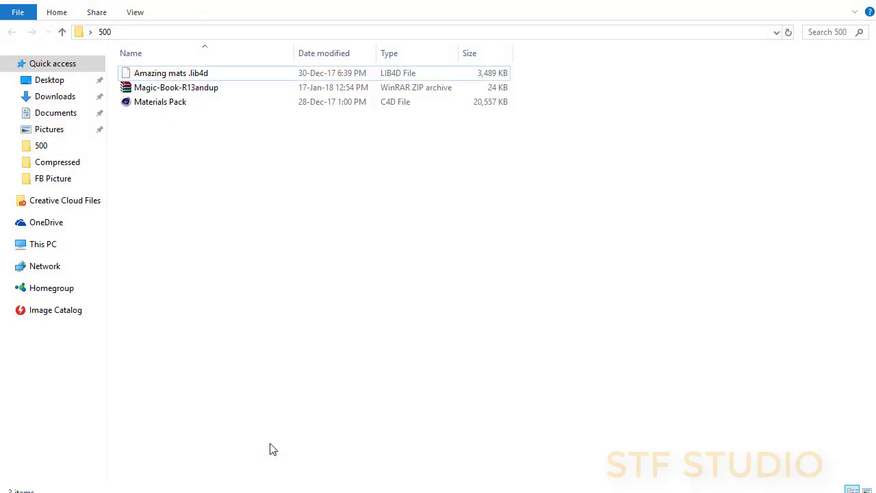
left_click(414, 465)
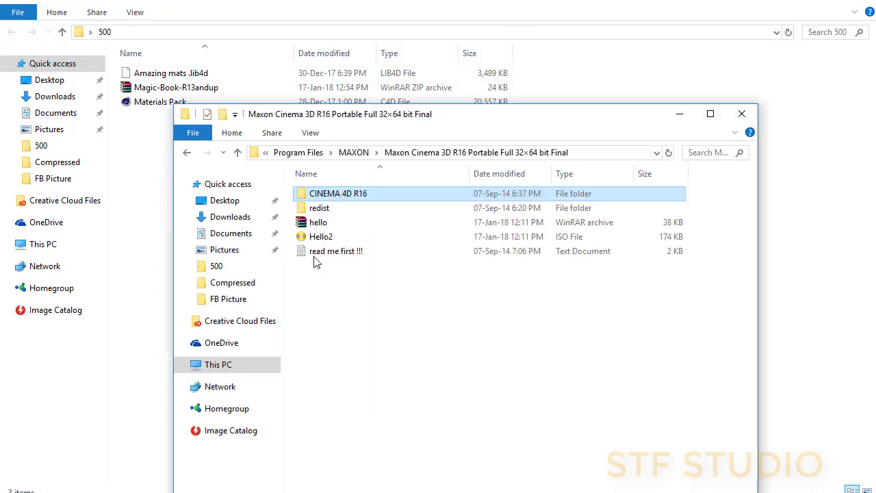
left_click(191, 79)
right_click(191, 79)
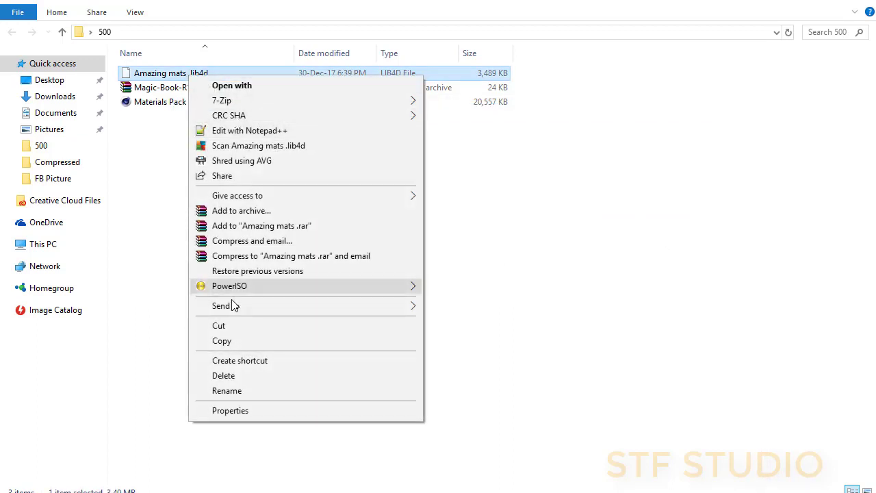
left_click(230, 342)
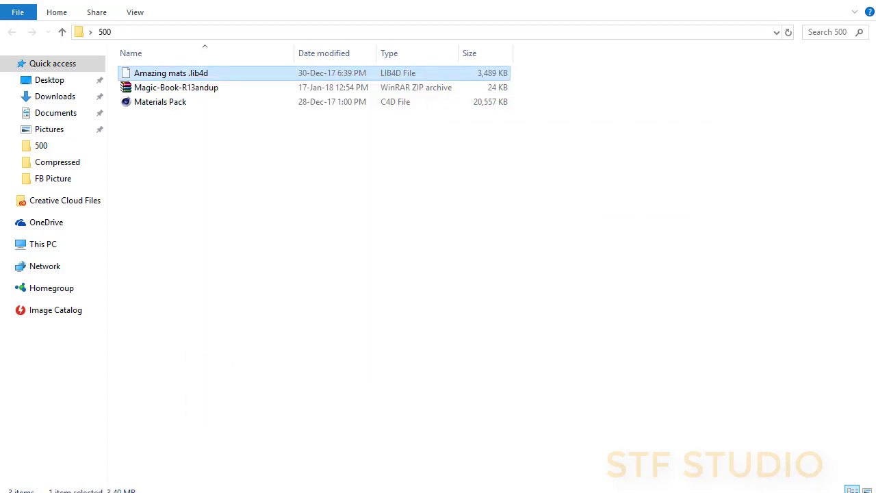
- Paste it into the empty CINEMA 4D R16\library\browser folder
left_click(380, 462)
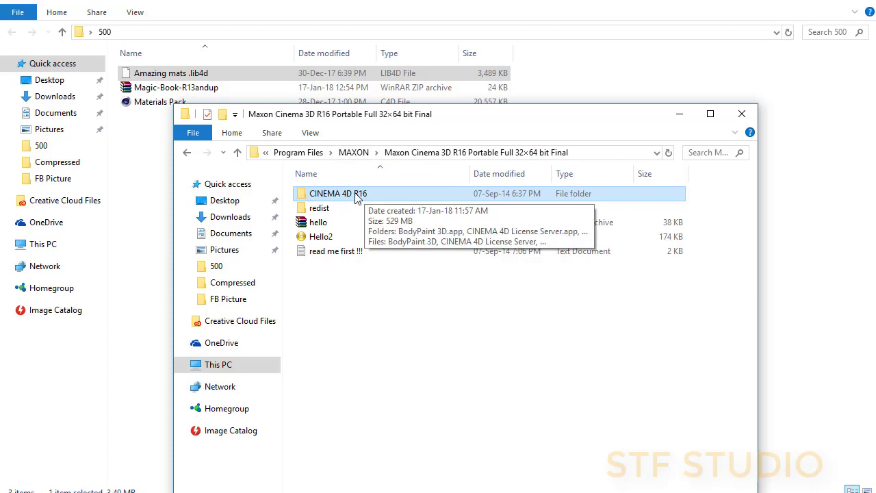
double_click(361, 194)
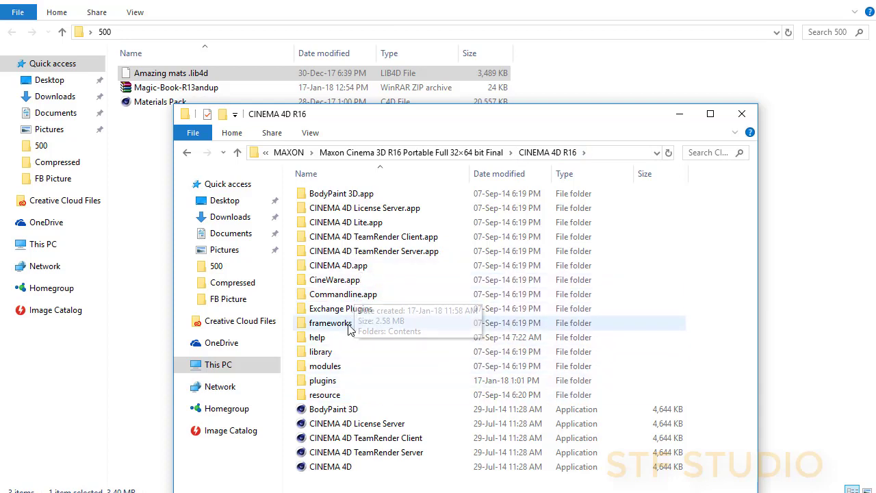
left_click(322, 356)
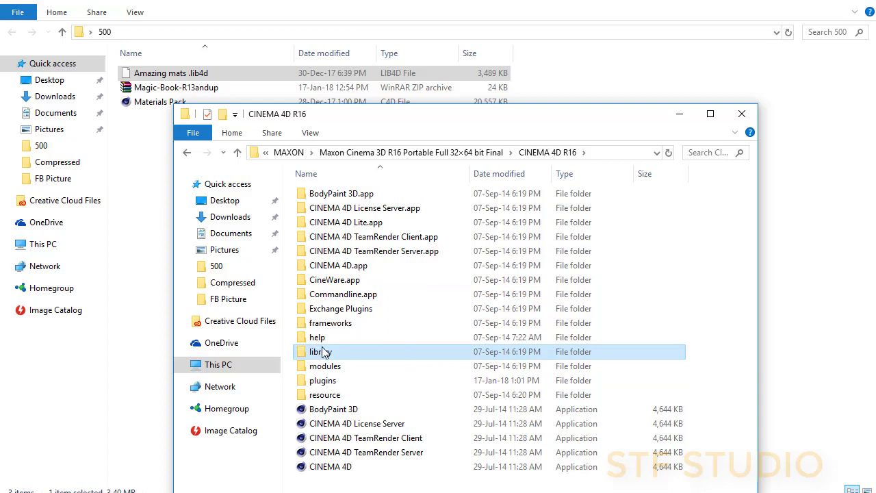
mouse_move(320, 351)
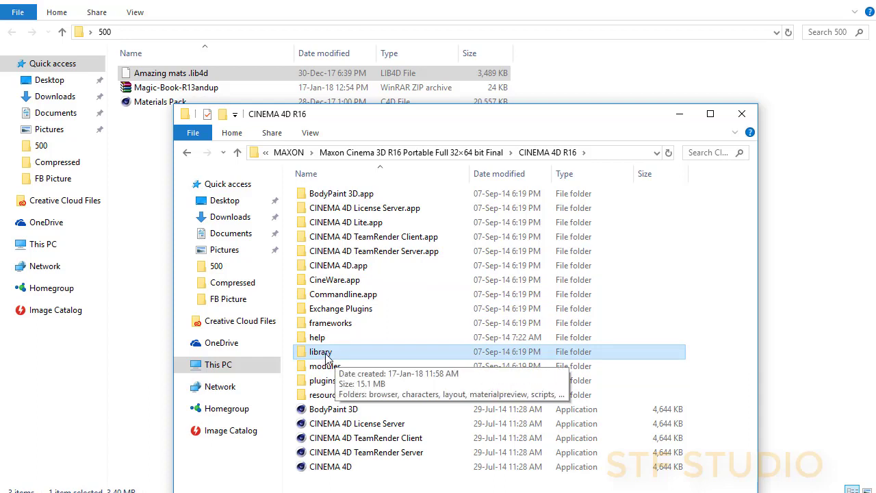
double_click(326, 355)
left_click(320, 198)
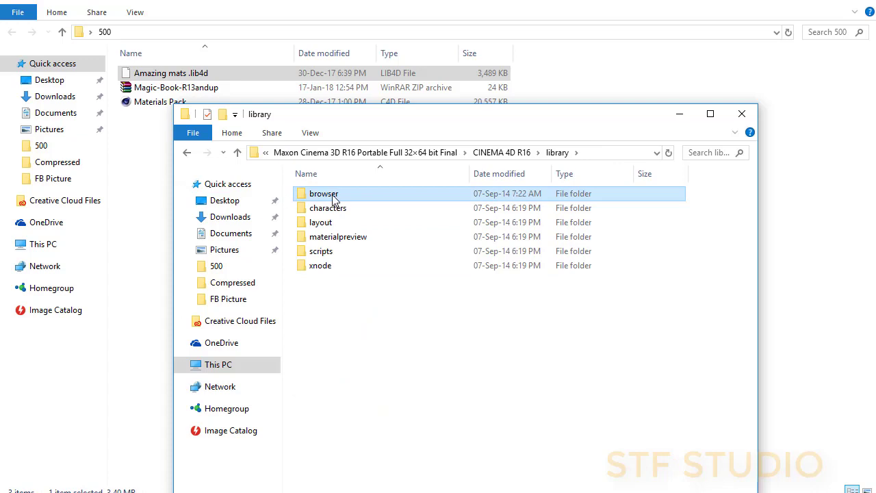
double_click(333, 198)
right_click(379, 272)
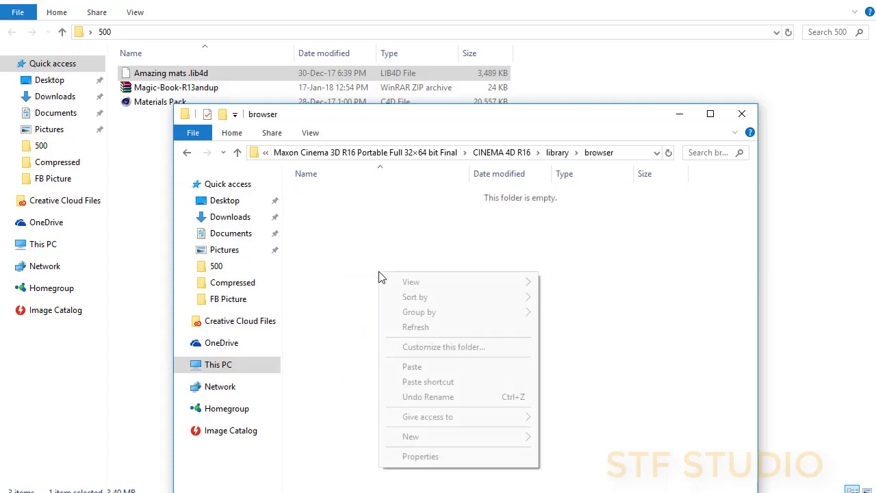
left_click(414, 368)
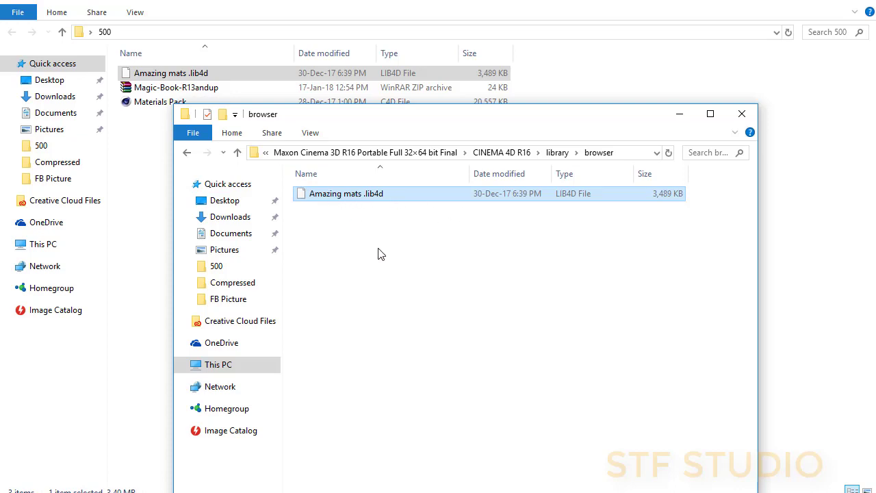
- Back out from the browser folder to CINEMA 4D R16 and reposition the Explorer window
left_click(189, 154)
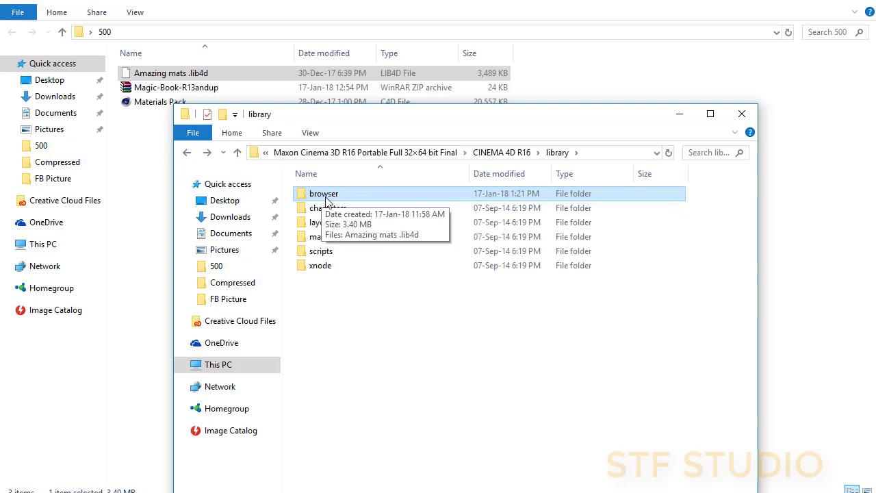
right_click(329, 310)
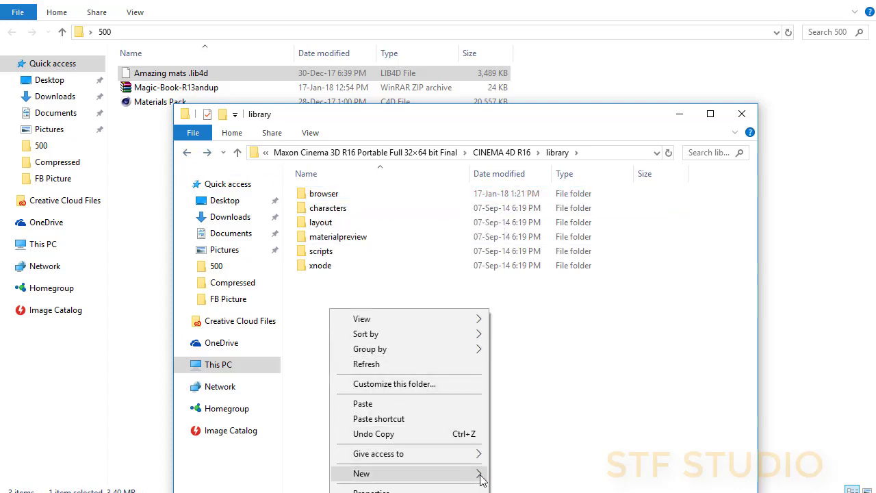
mouse_move(361, 473)
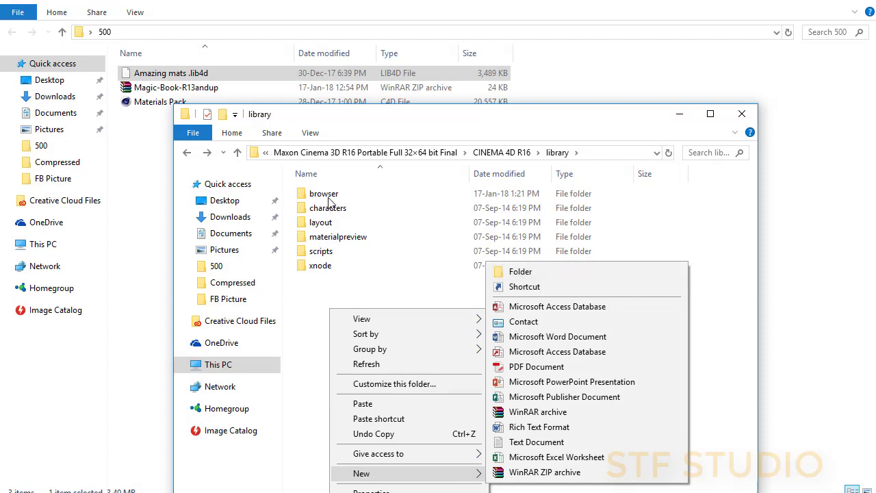
left_click(349, 290)
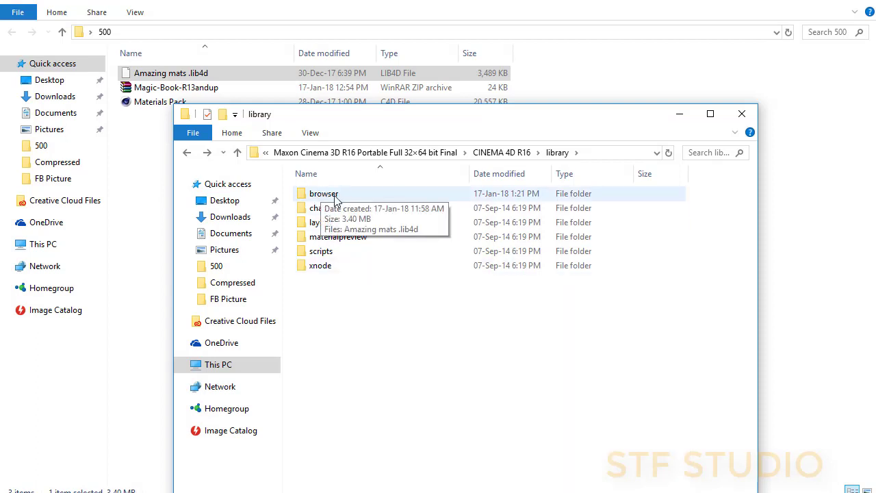
left_click(188, 153)
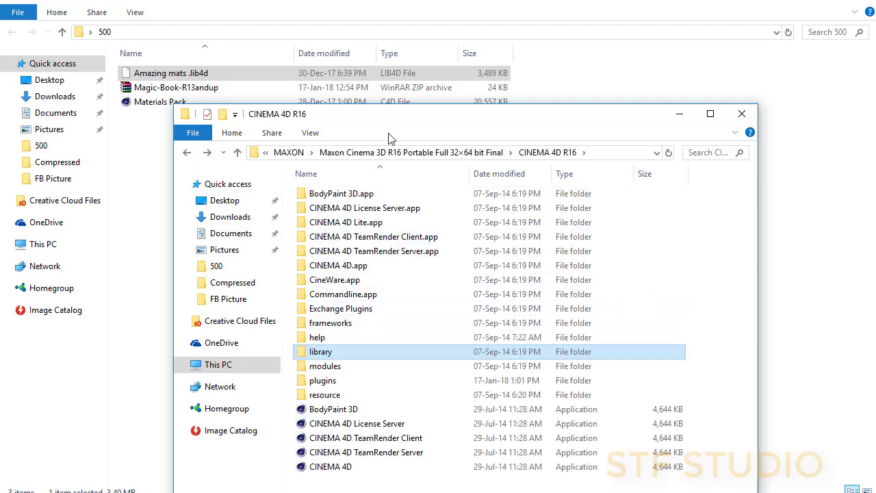
left_click_drag(393, 121, 414, 146)
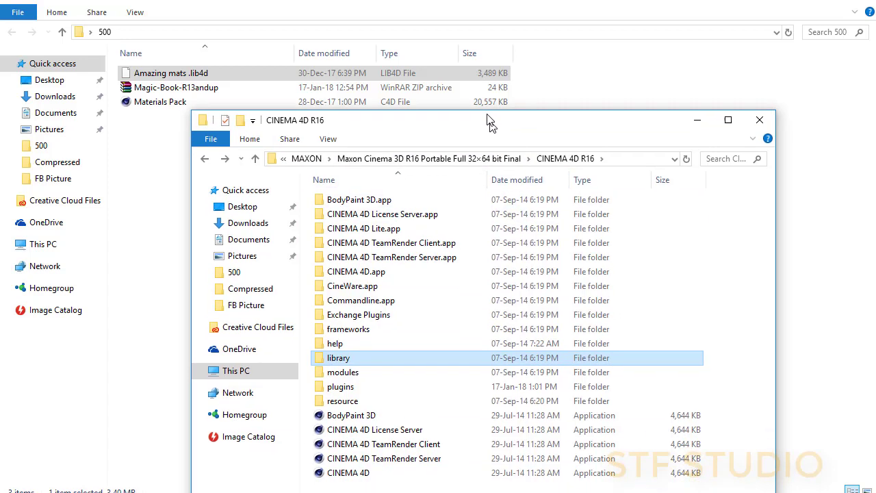
left_click_drag(487, 131, 476, 96)
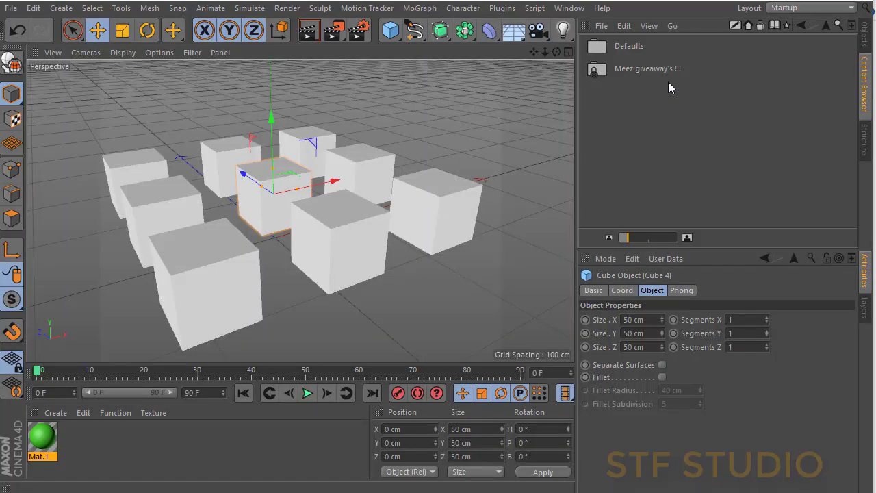
- Open the Meez giveaway's !!! library and display its ByMeez materials as large icons
left_click(602, 26)
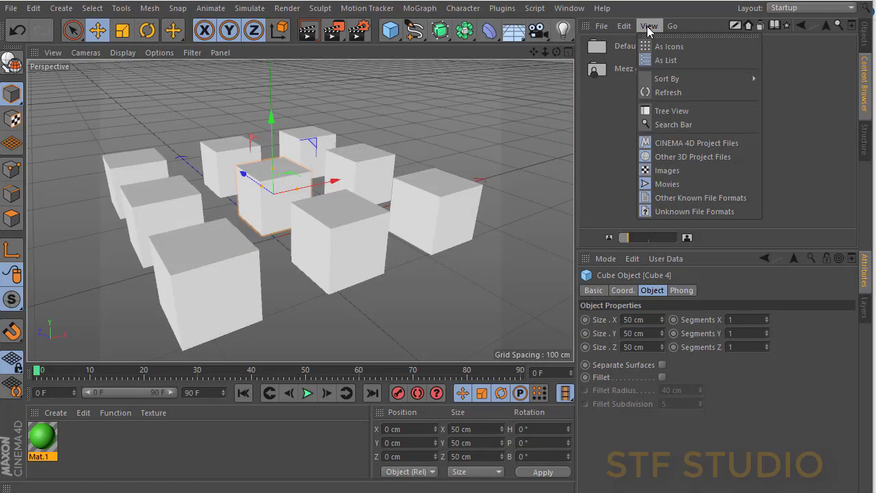
left_click(628, 63)
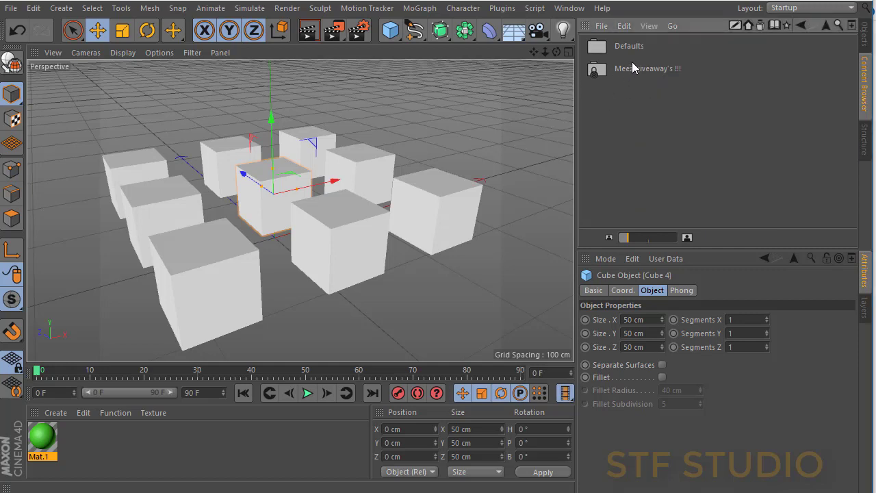
double_click(633, 68)
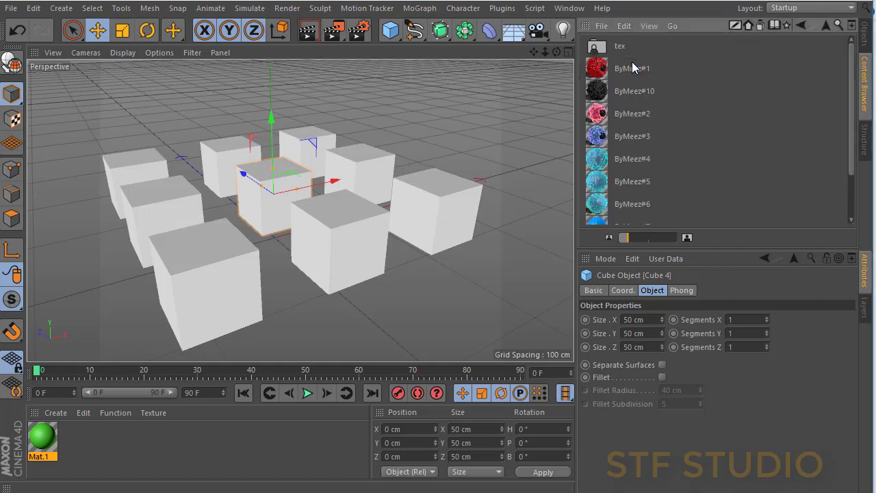
left_click(640, 238)
left_click(649, 27)
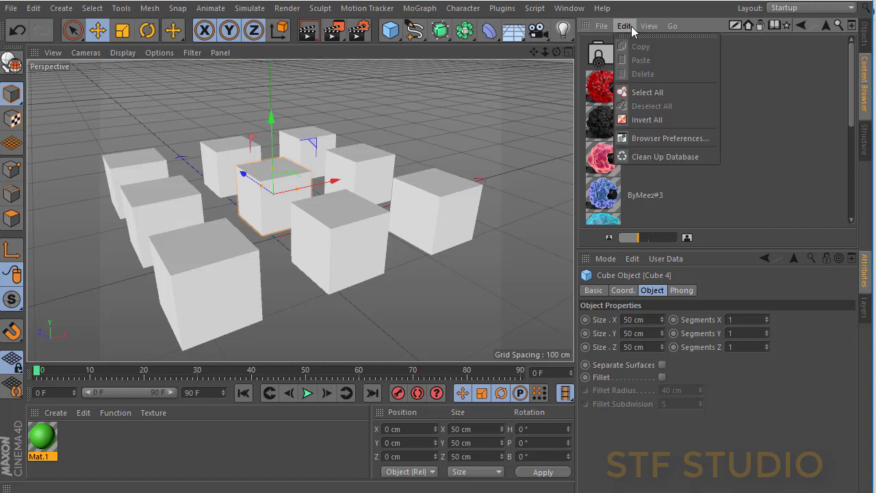
left_click(650, 48)
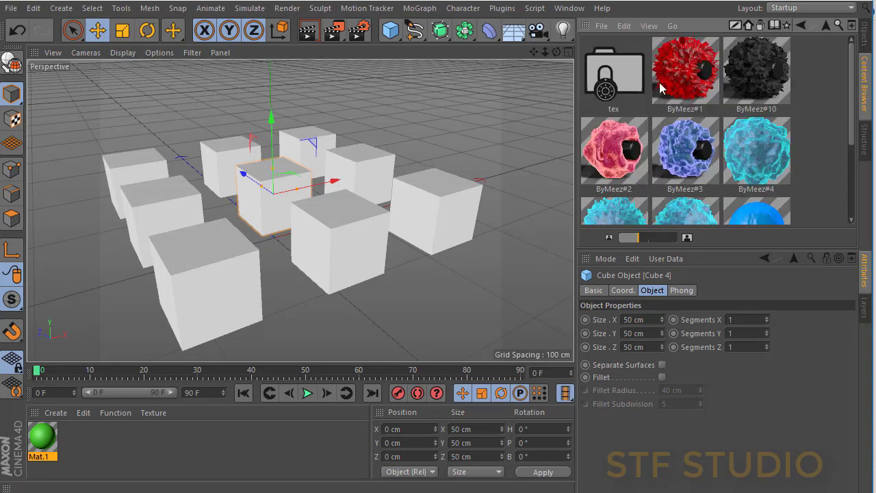
- Scroll through the ByMeez previews, then select the Materials Pack file in the 500 folder
scroll(727, 158, "down", 3)
scroll(719, 145, "up", 3)
scroll(661, 136, "down", 3)
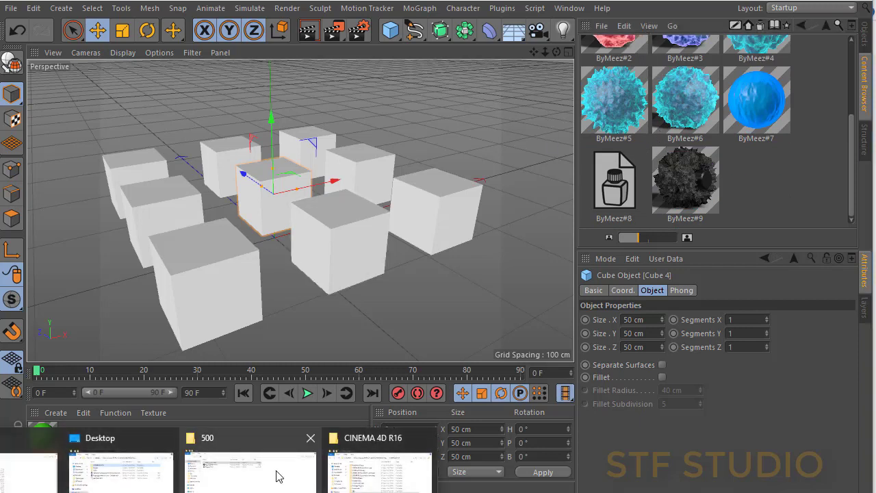
left_click(277, 476)
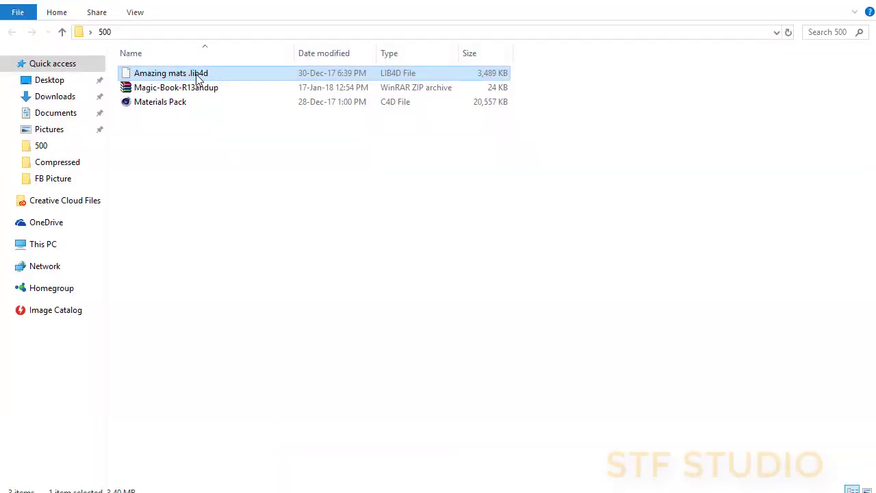
left_click(163, 101)
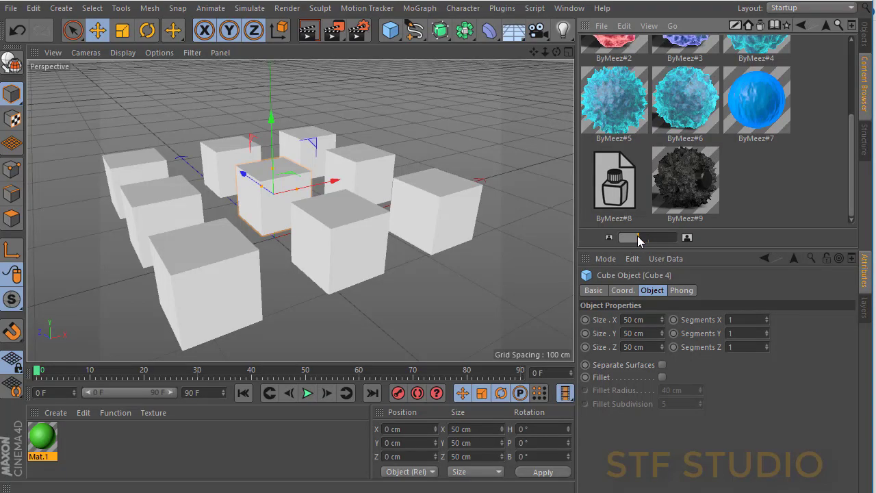
- Add ByMeez#5, ByMeez#6 and ByMeez#2 from the library to the scene's materials
left_click_drag(634, 238, 629, 237)
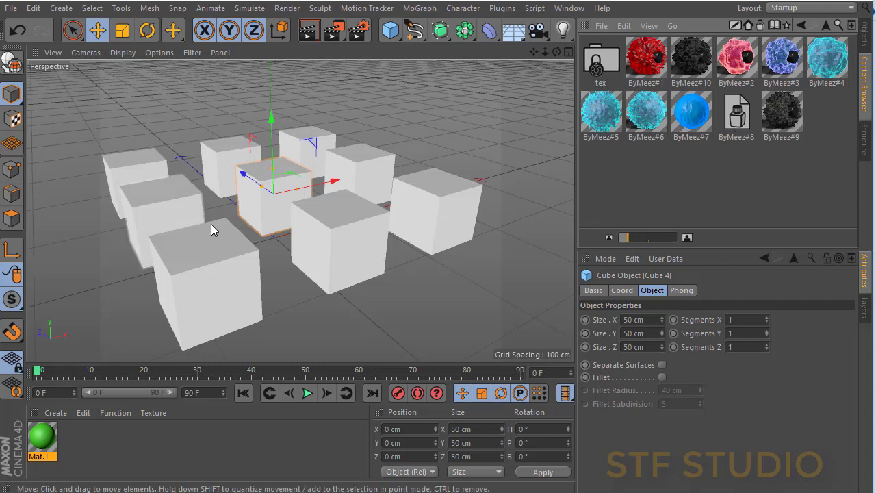
left_click(596, 116)
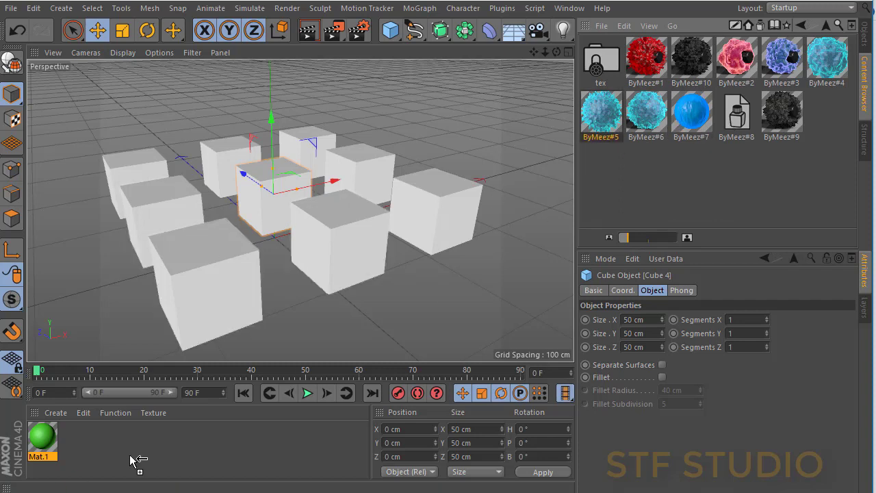
left_click_drag(596, 116, 154, 447)
left_click_drag(646, 115, 201, 463)
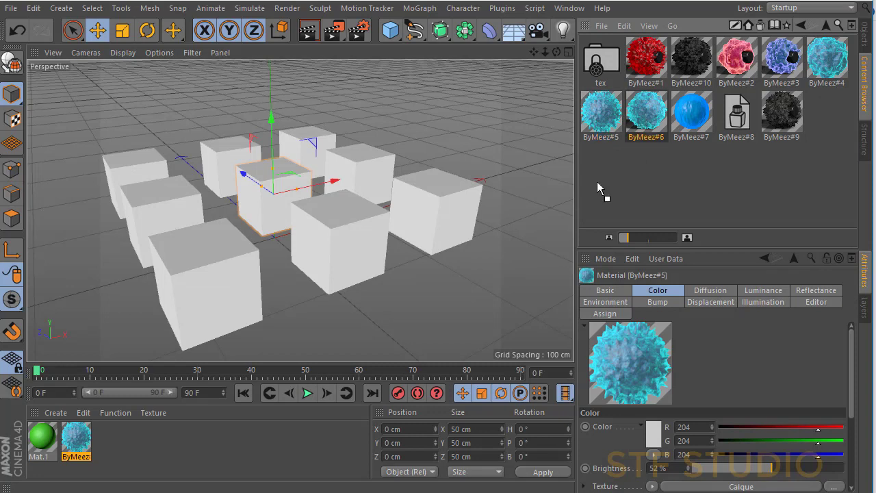
left_click_drag(734, 63, 144, 441)
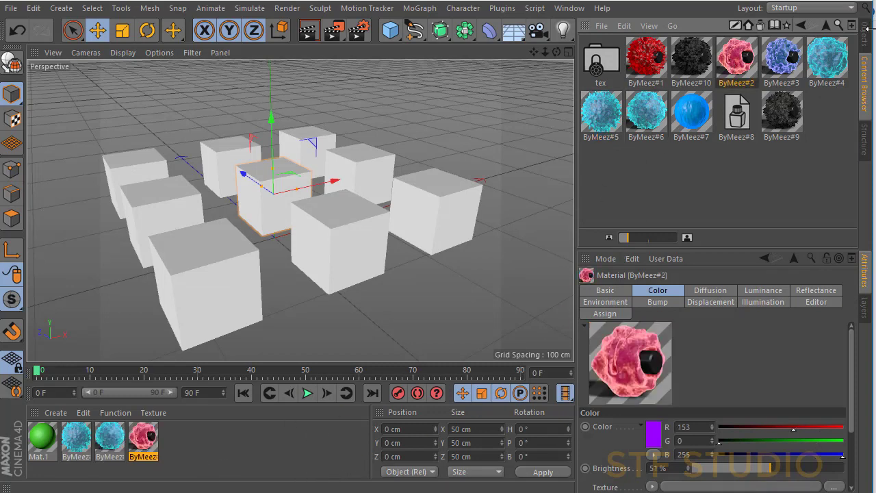
- Apply ByMeez#5 to Cube 0, ByMeez#2 to Cube 1, ByMeez#6 to Cube 7, and render the viewport
left_click(864, 31)
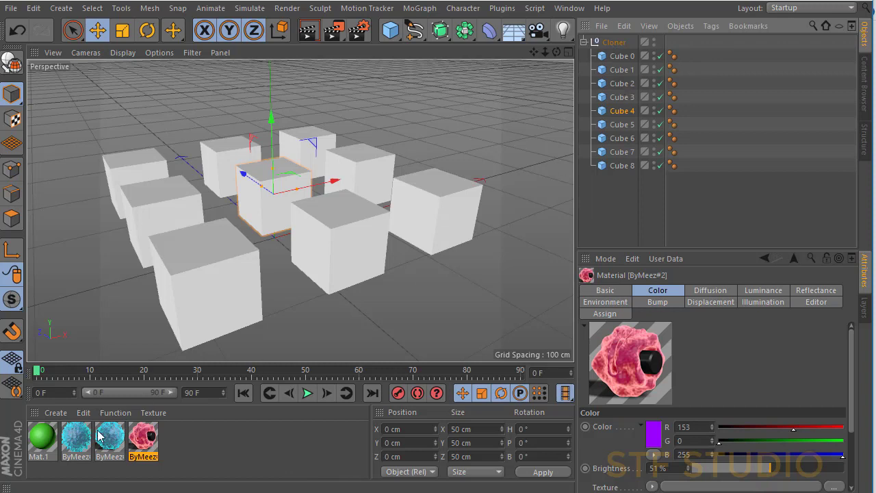
left_click(190, 303)
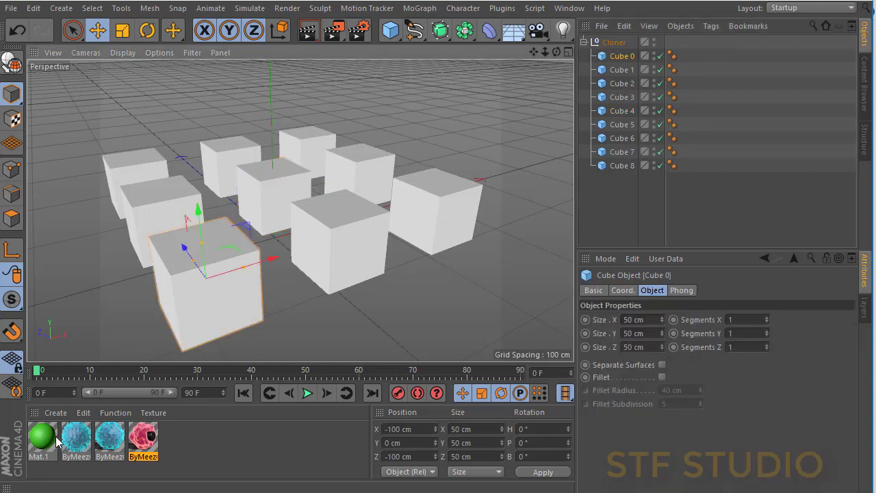
left_click_drag(76, 438, 202, 282)
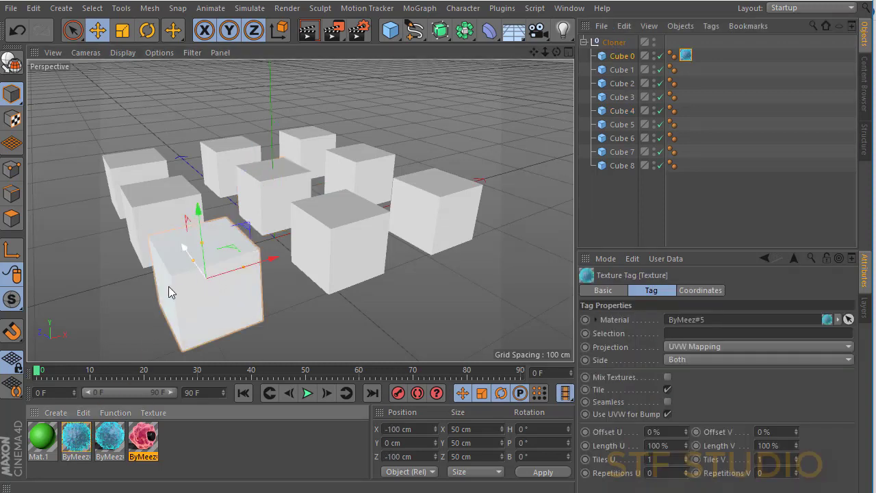
left_click_drag(146, 450, 622, 72)
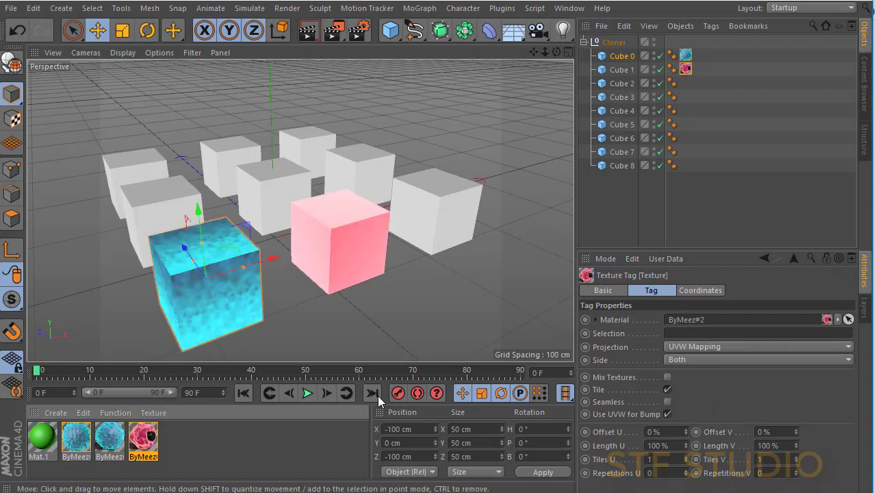
left_click_drag(107, 446, 616, 150)
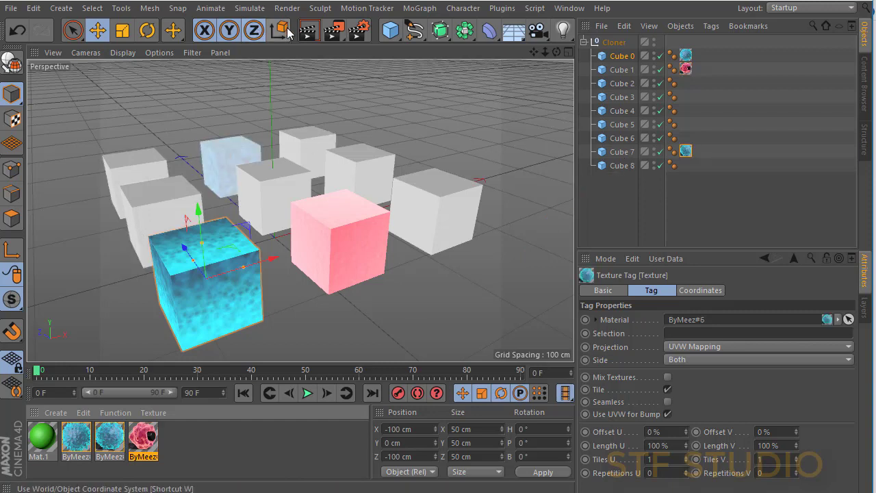
left_click(308, 36)
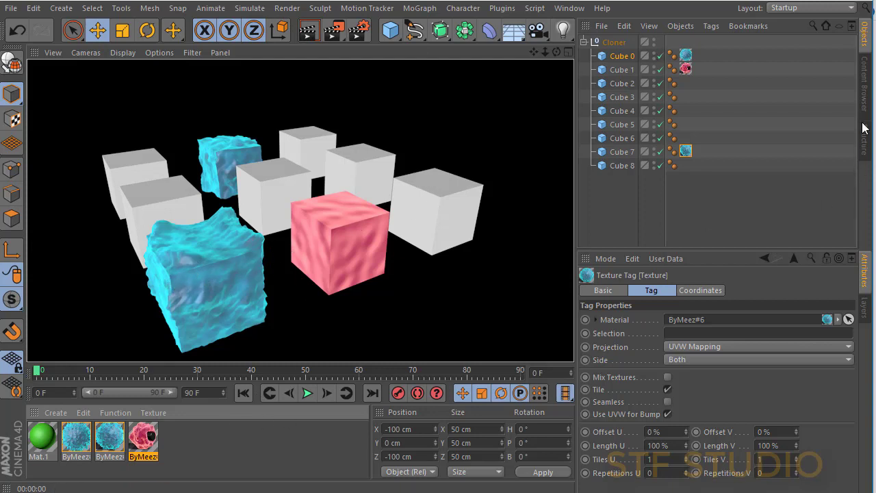
- Refresh Presets and reopen the Meez folder to list ByMeez#1–#10, then clear the viewport render
left_click(867, 97)
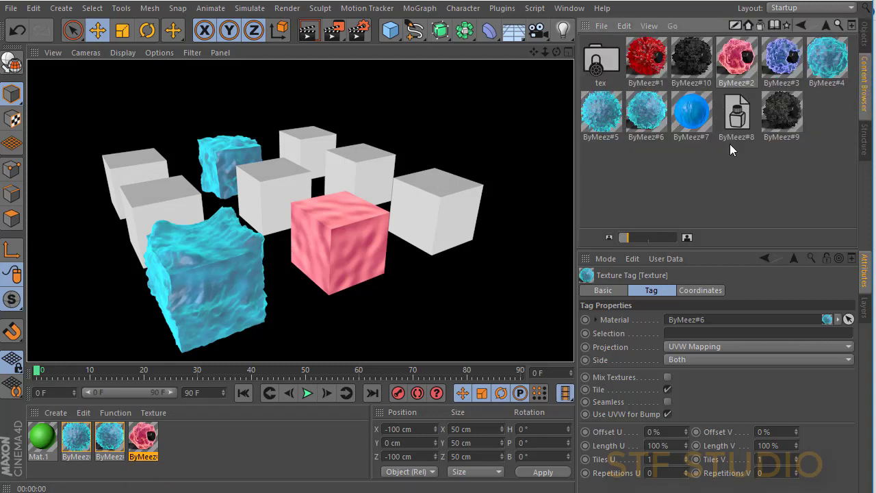
left_click(825, 25)
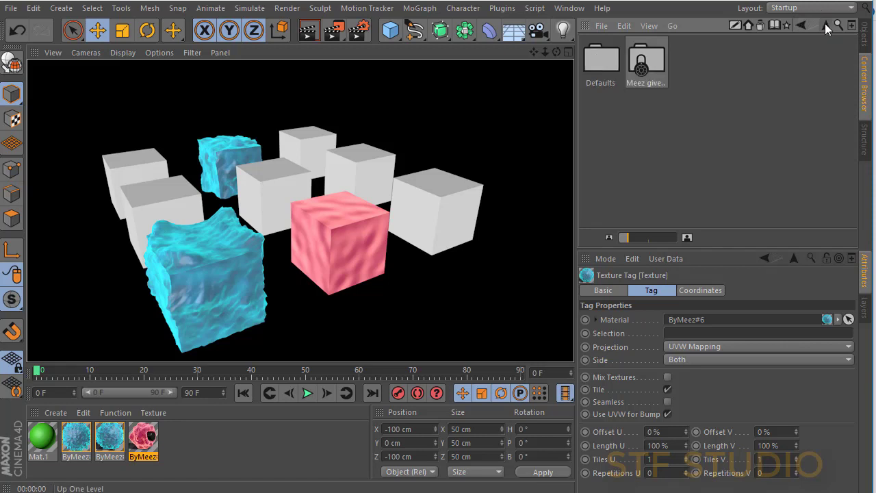
double_click(781, 75)
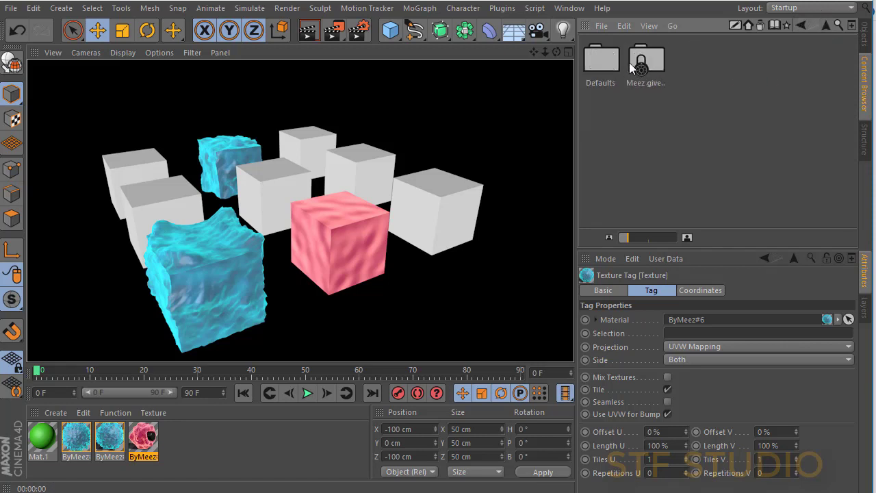
left_click(647, 27)
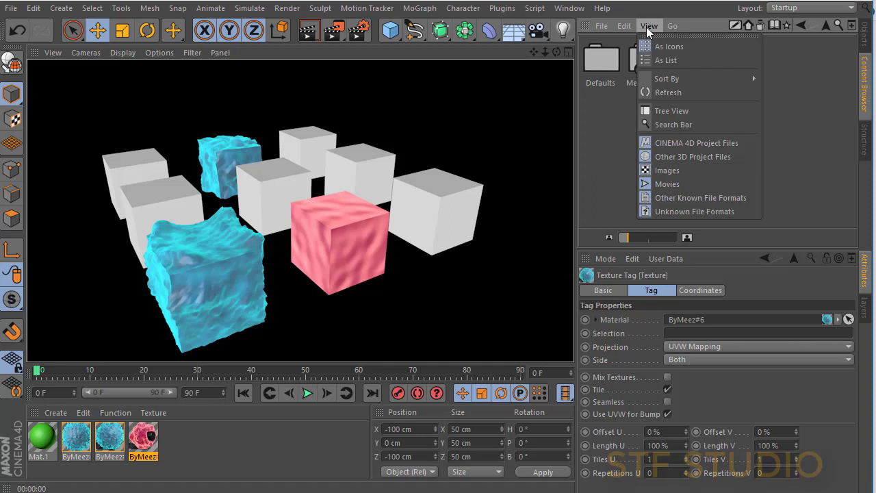
left_click(660, 93)
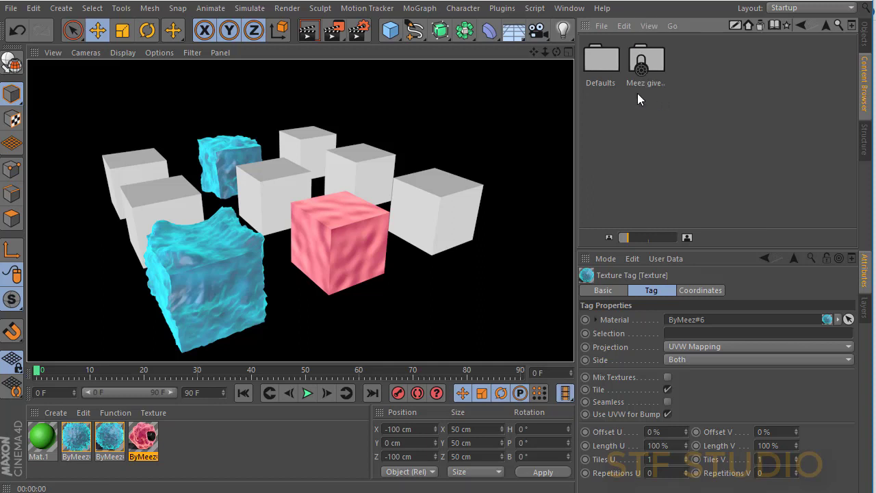
double_click(655, 62)
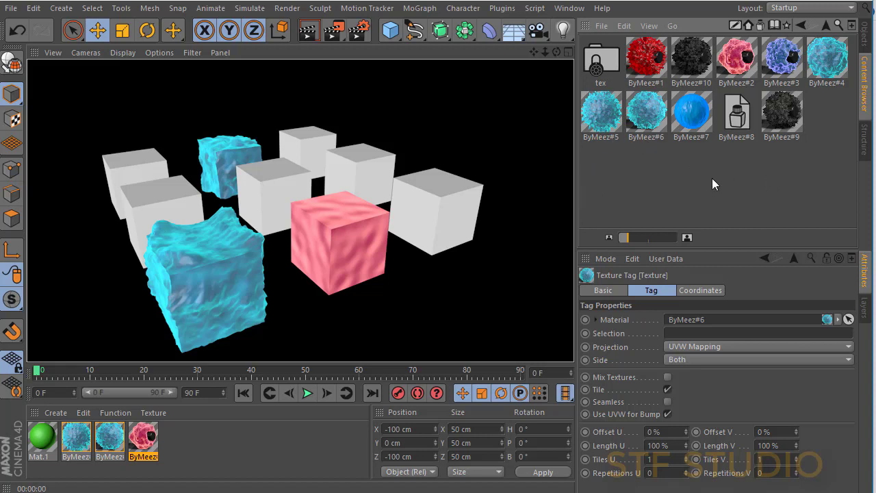
left_click(487, 173)
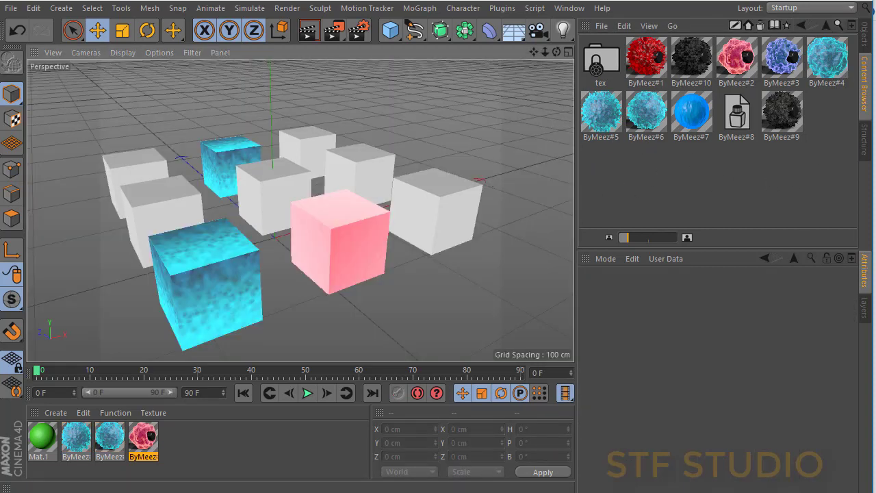
- Delete the texture tags on Cubes 0, 1 and 7, then delete all three ByMeez materials
left_click(864, 34)
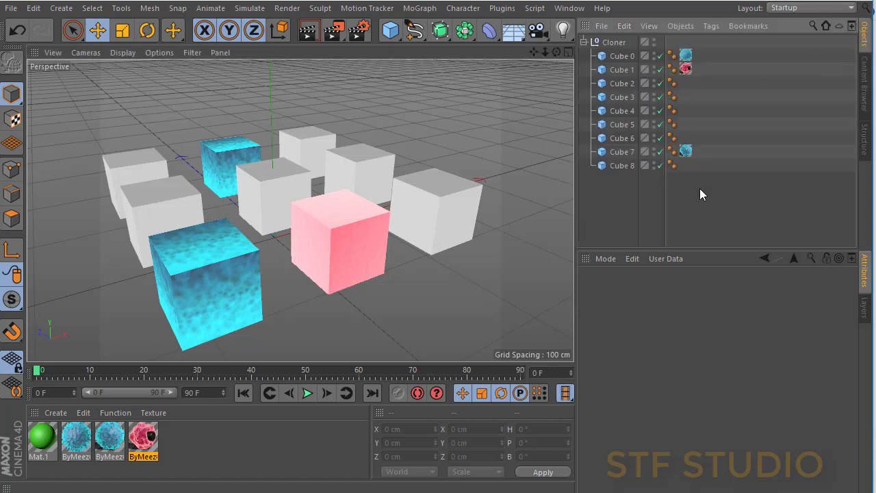
left_click_drag(699, 194, 681, 47)
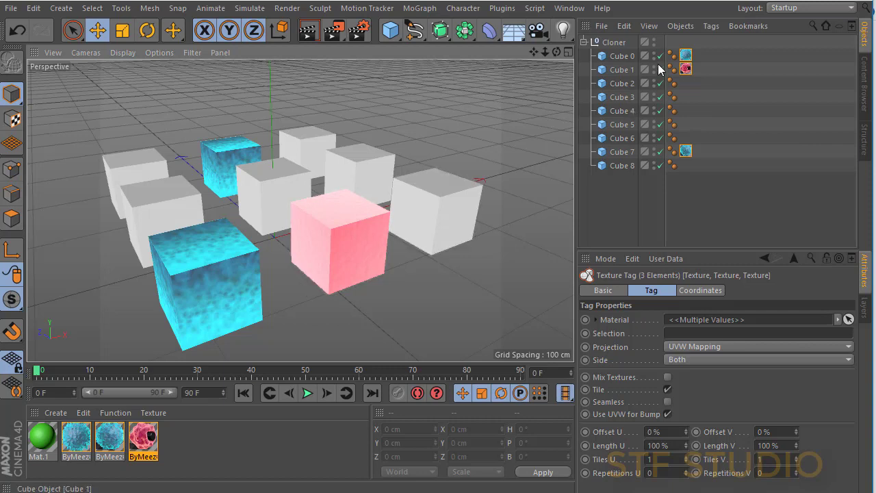
left_click(685, 70)
key("Delete")
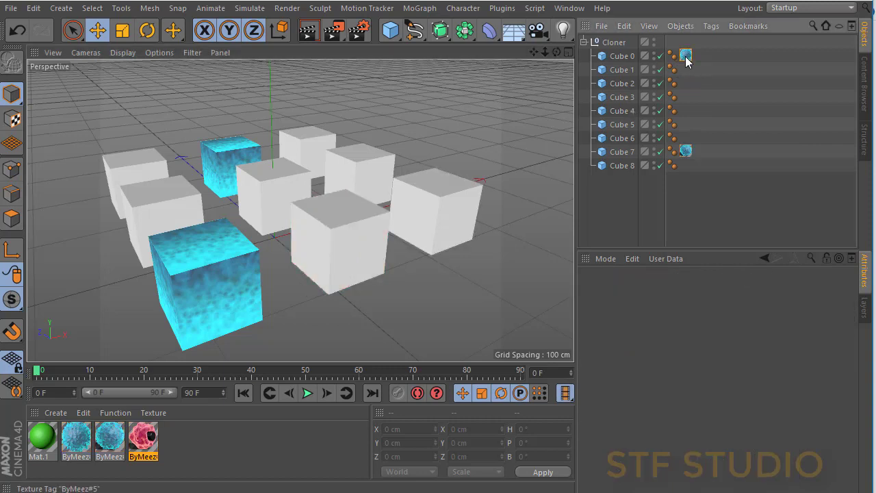
left_click(685, 57)
key("Delete")
left_click(686, 150)
key("Delete")
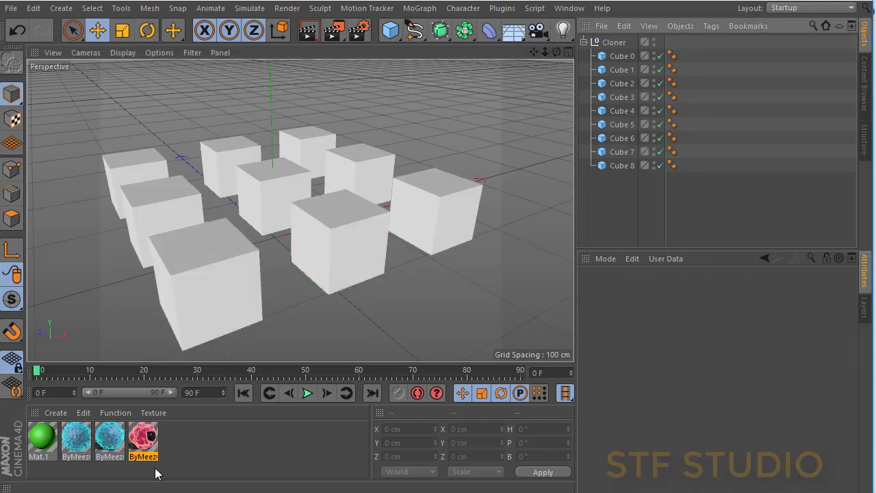
key("ctrl+a")
key("Delete")
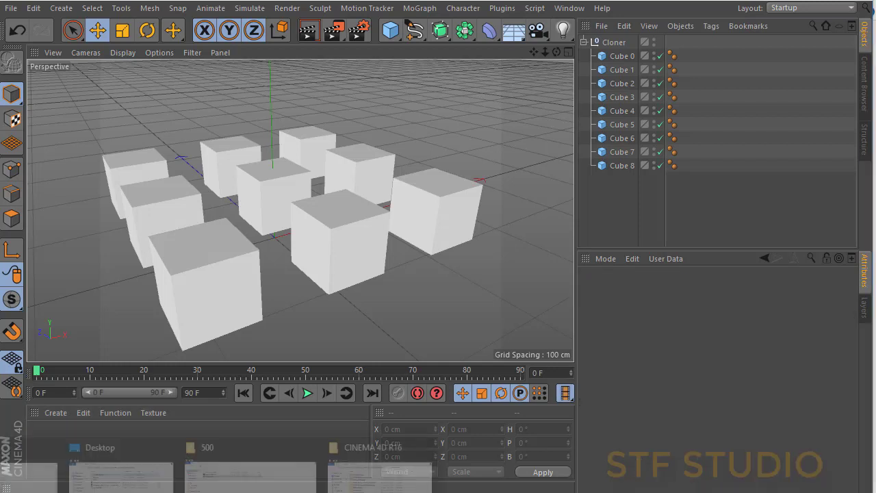
- Open Materials Pack.c4d from the 500 folder in File Explorer, then return to Cinema 4D
left_click(244, 479)
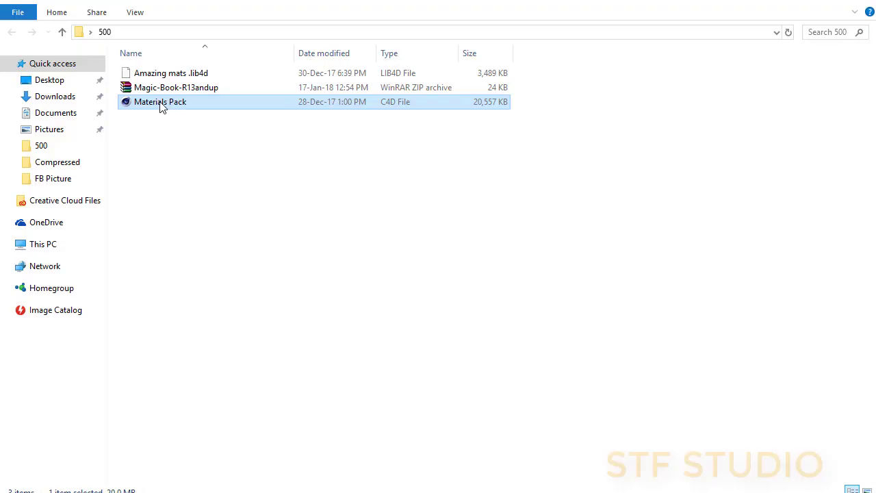
mouse_move(191, 106)
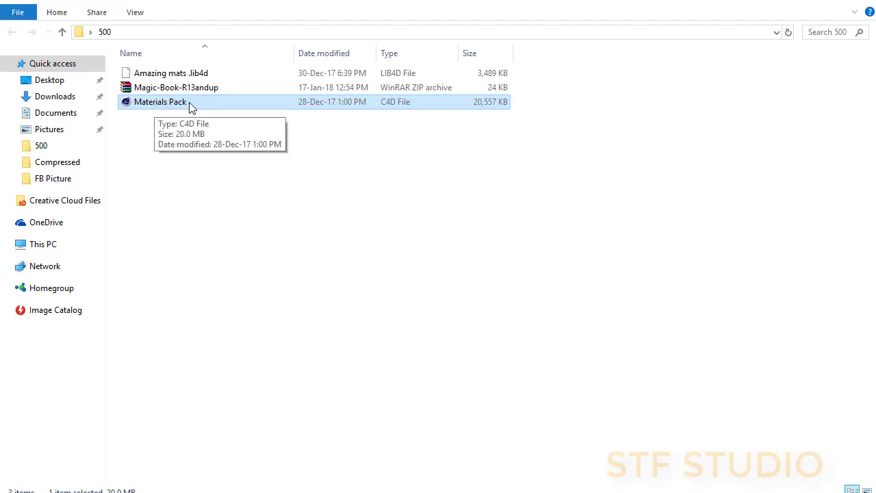
right_click(161, 106)
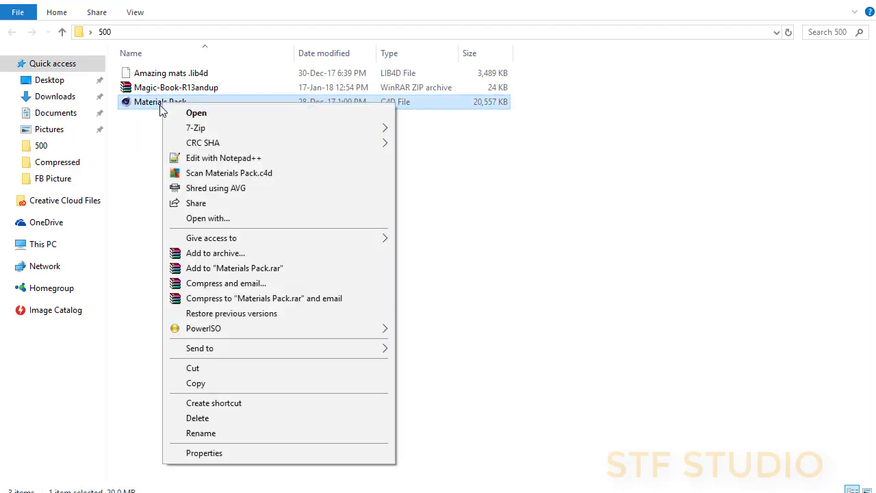
left_click(207, 76)
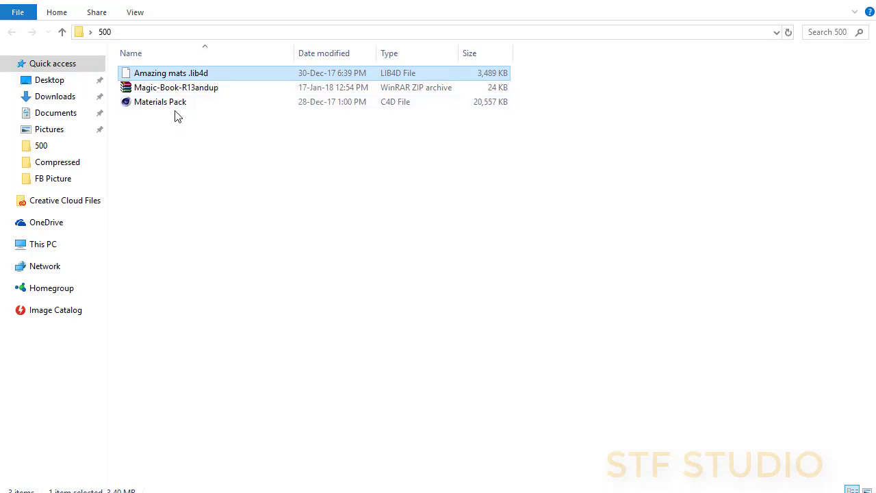
left_click(184, 108)
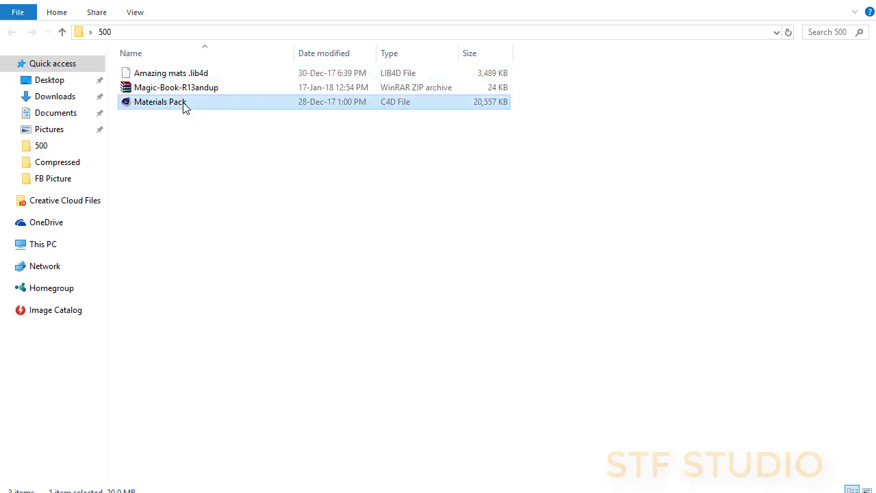
right_click(161, 101)
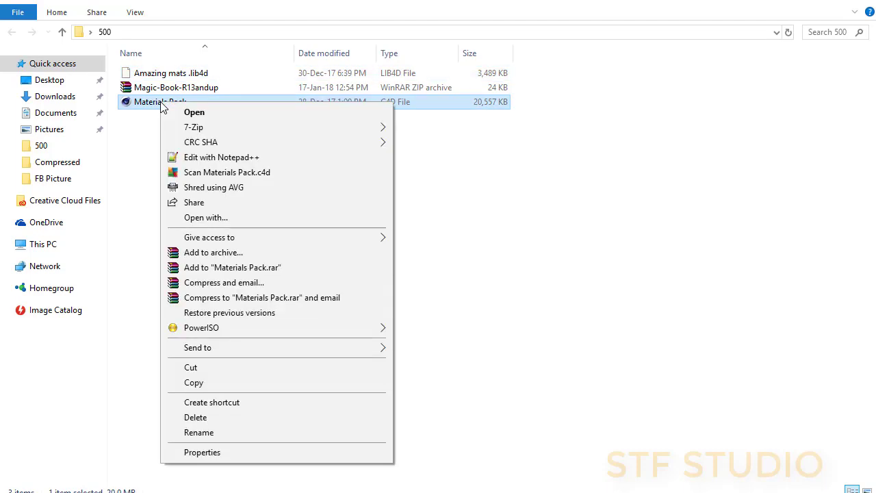
left_click(213, 113)
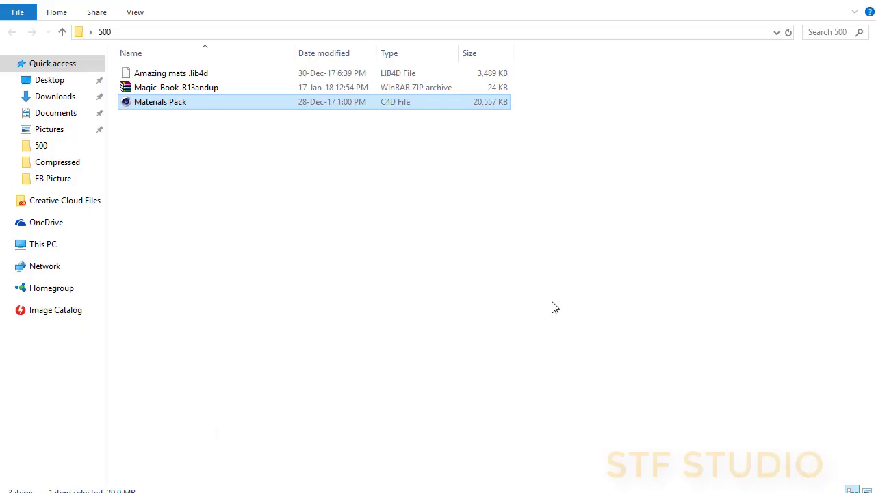
left_click(274, 489)
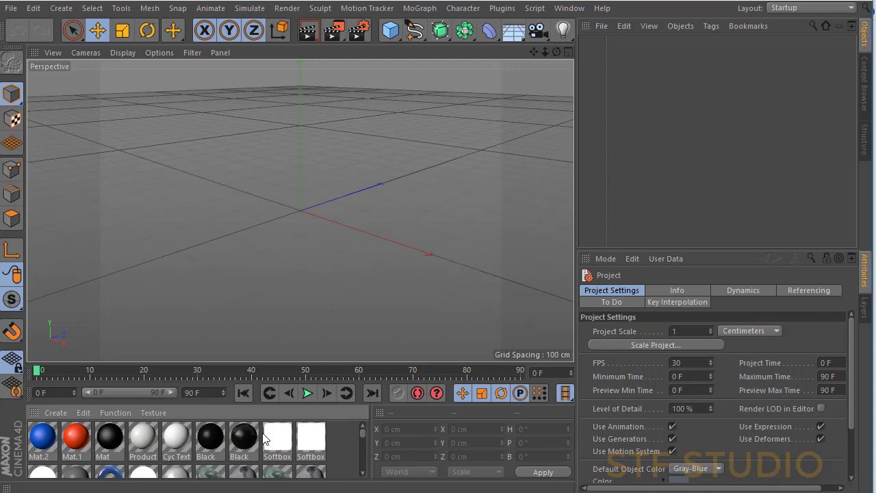
- Enlarge the material manager to see more of the pack's materials, then restore the viewport size
left_click_drag(279, 363, 319, 132)
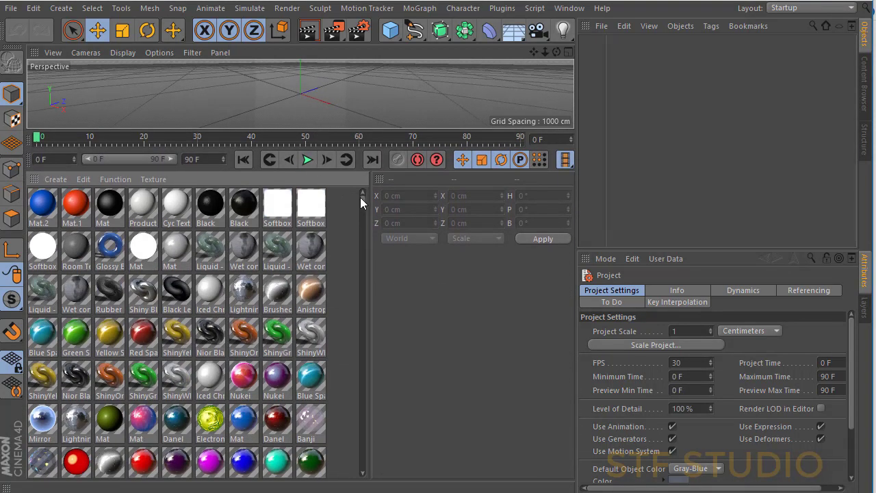
mouse_move(361, 203)
left_mouse_down()
mouse_move(351, 456)
mouse_move(336, 487)
mouse_move(352, 404)
mouse_move(361, 197)
mouse_move(346, 477)
mouse_move(351, 416)
mouse_move(361, 181)
left_mouse_up()
left_click_drag(355, 128, 351, 294)
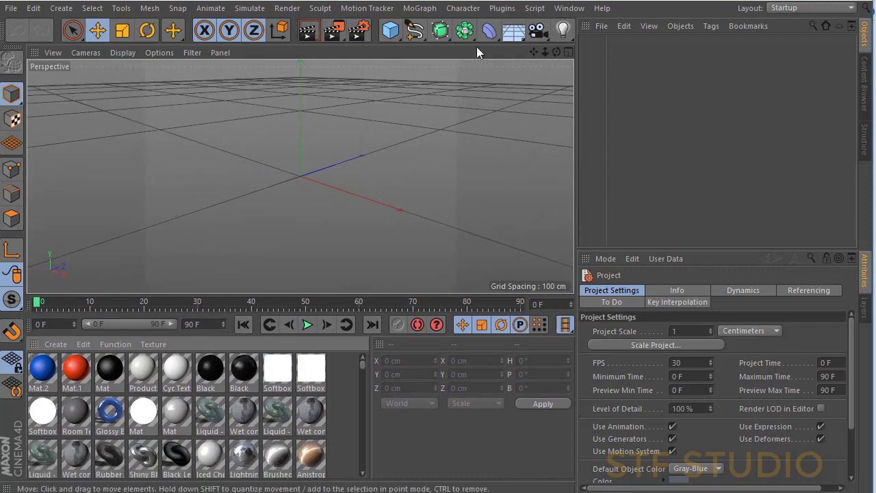
- Switch to the Untitled 2 cube project and back to Materials Pack via the Window menu
left_click(568, 7)
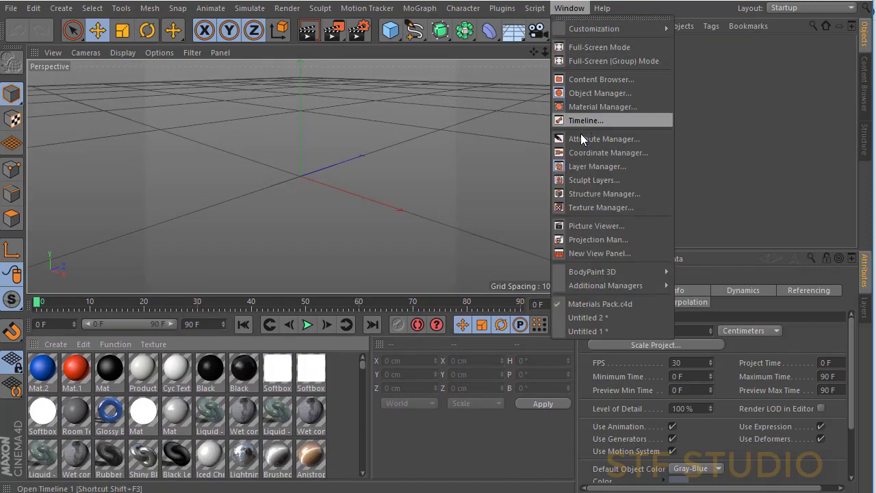
left_click(586, 318)
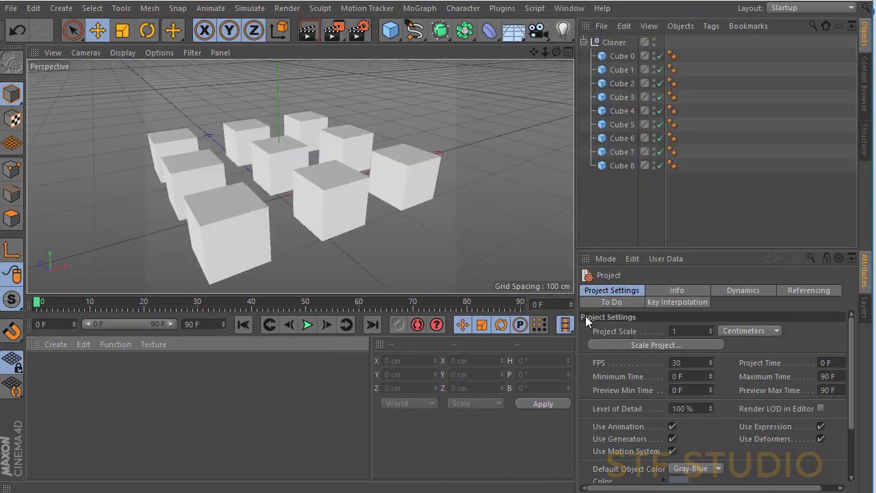
left_click(581, 10)
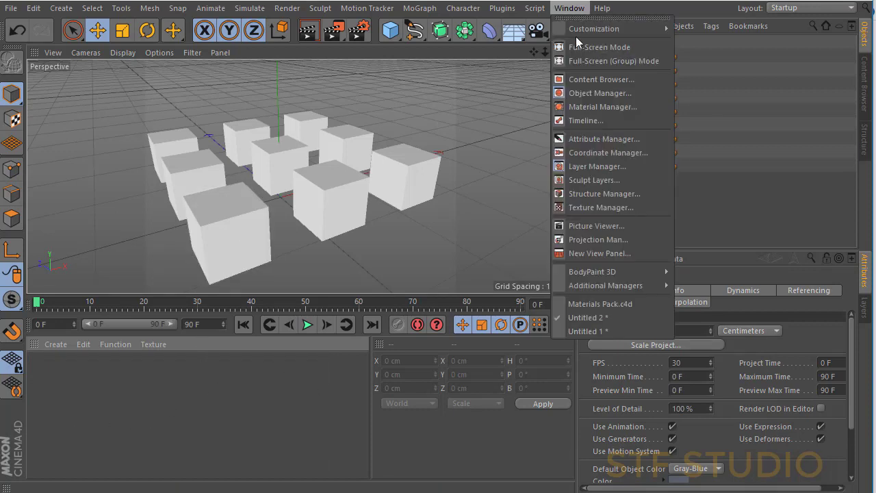
left_click(589, 305)
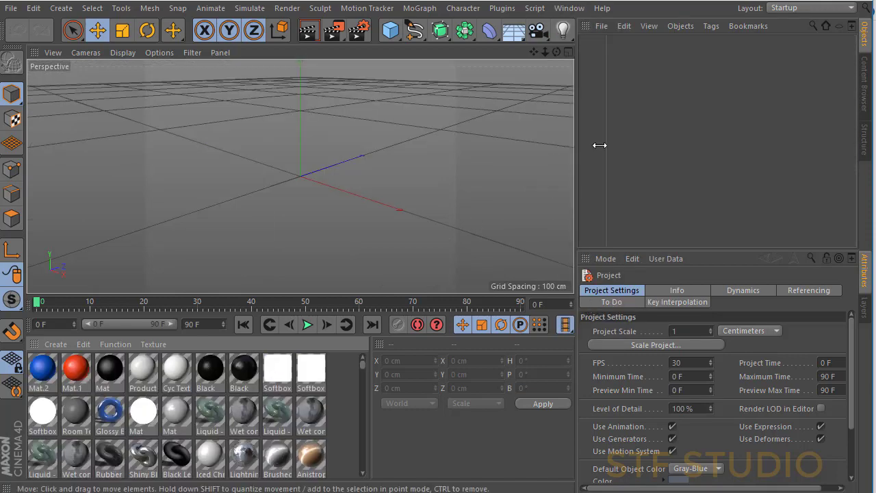
- In the Content Browser, go up to the library root and open the Presets folder
left_click(865, 98)
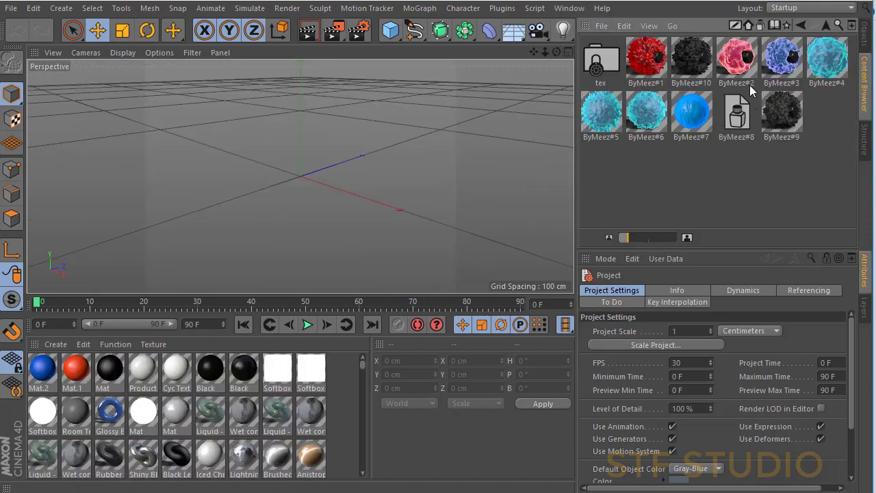
left_click(826, 25)
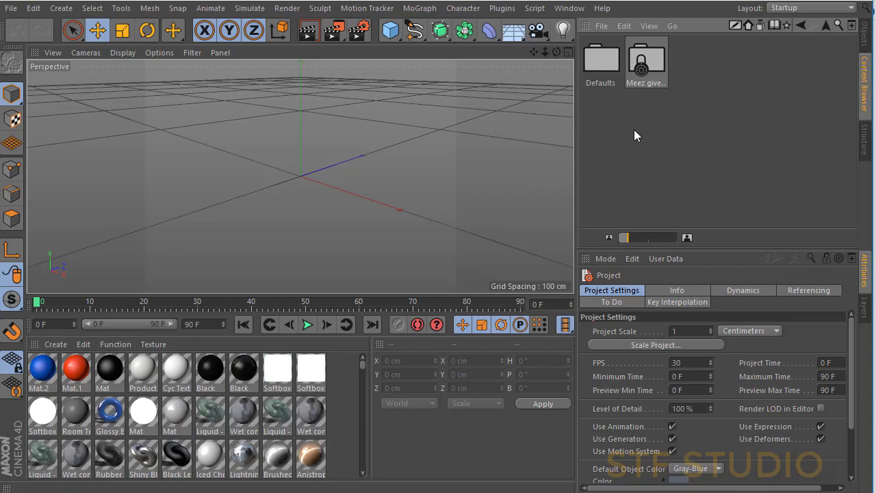
left_click(57, 346)
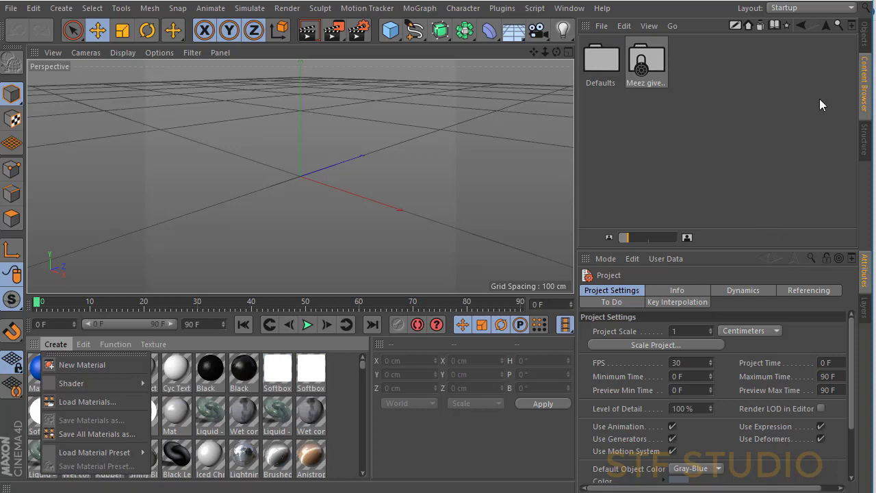
left_click(826, 27)
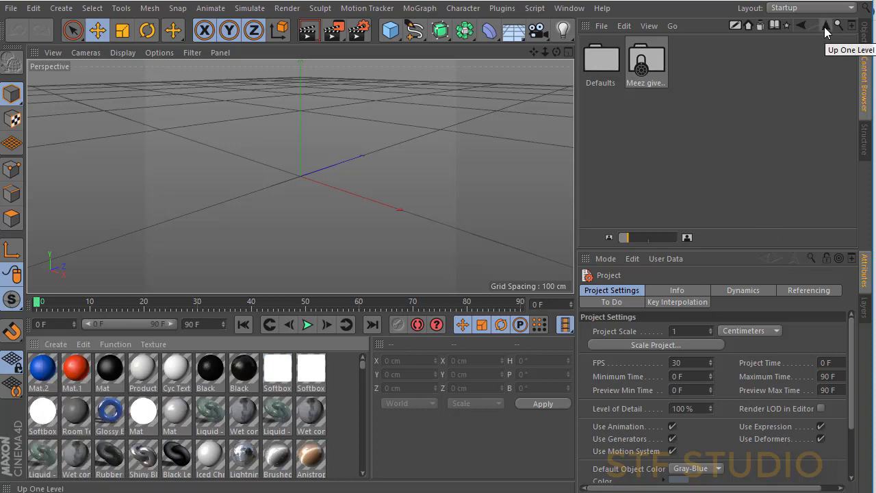
left_click(824, 27)
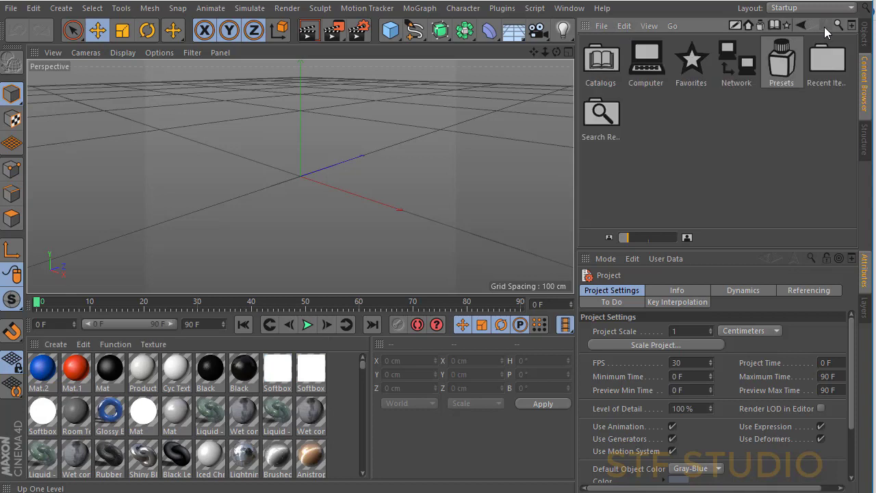
double_click(783, 68)
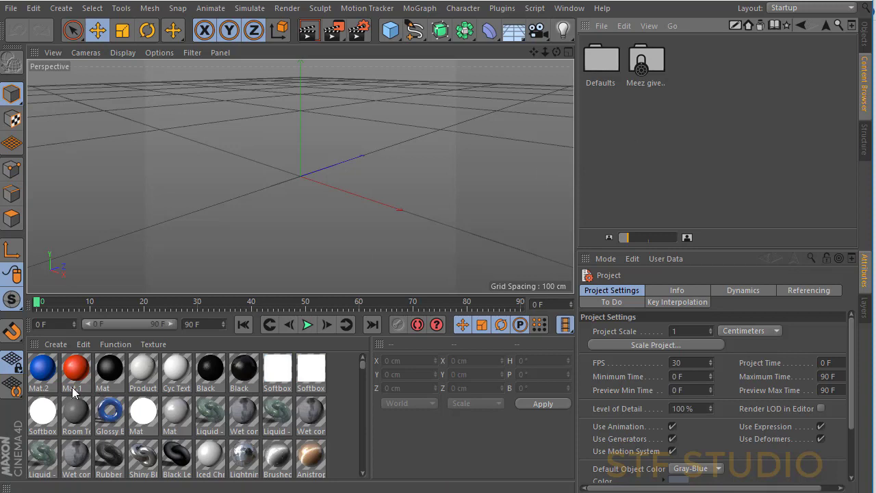
- Click a material such as Mat.2 or Mat.1, then press Ctrl+A to select all 1000 materials
left_click(36, 373)
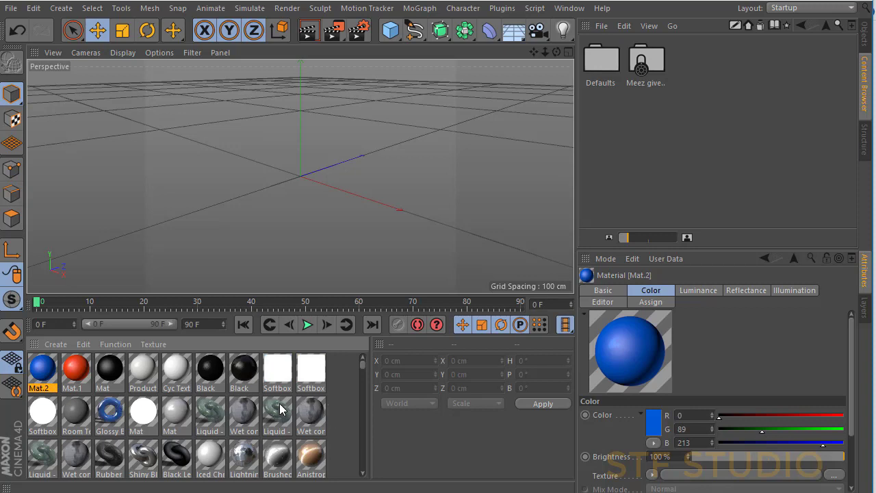
key("ctrl+a")
left_click(327, 423)
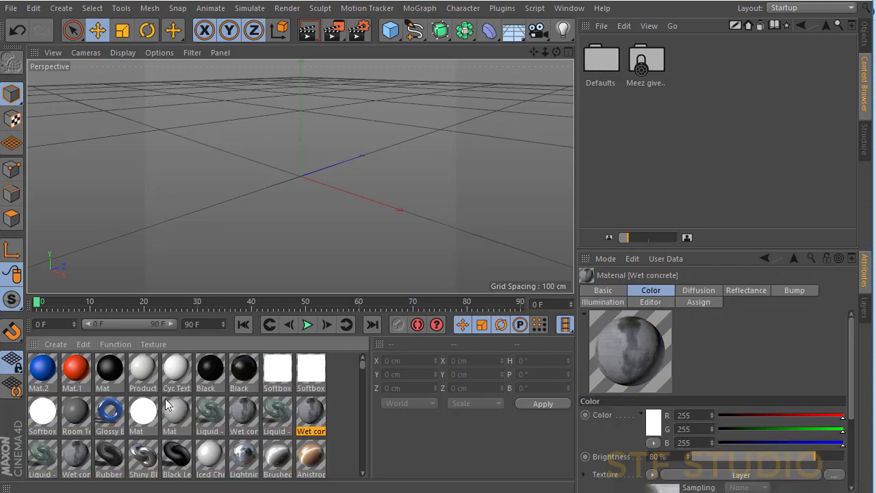
left_click(93, 374)
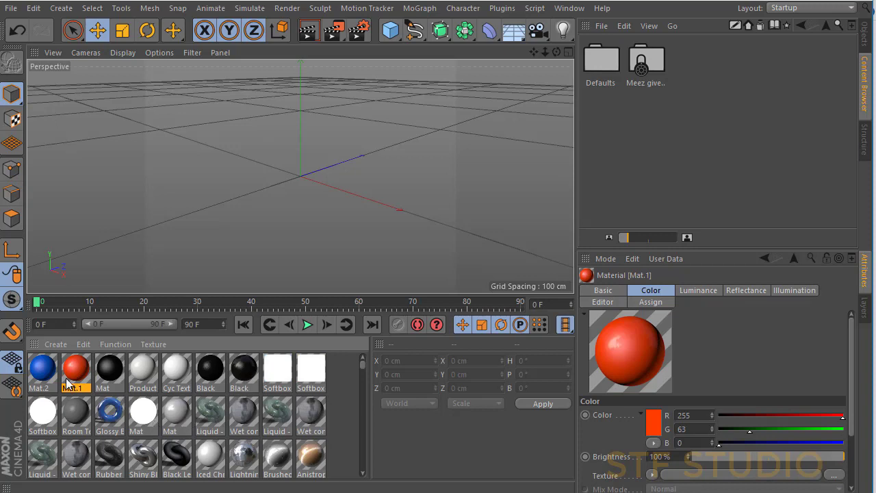
key("ctrl+a")
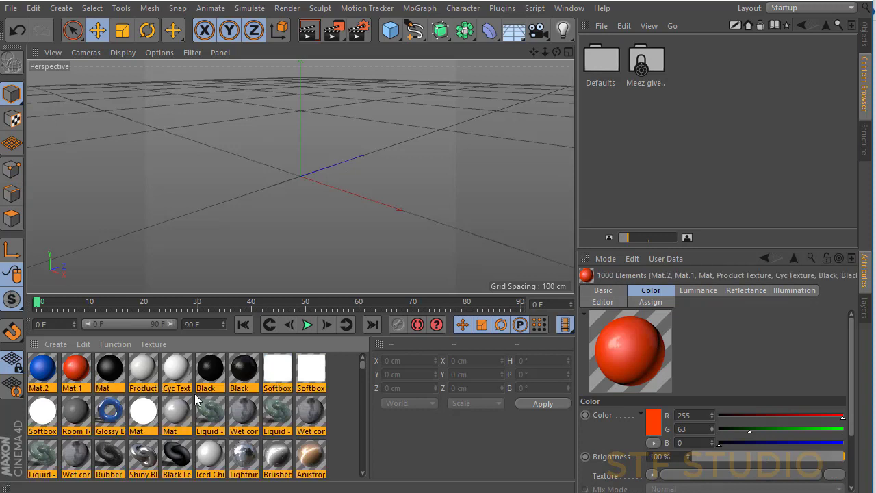
- Save the selected materials with Create > Save Material Preset in the Material Manager
left_click(57, 344)
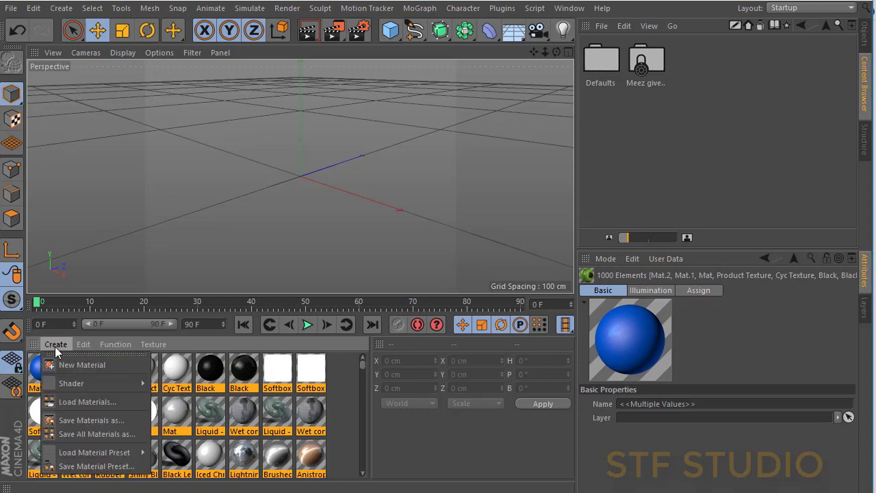
left_click(117, 466)
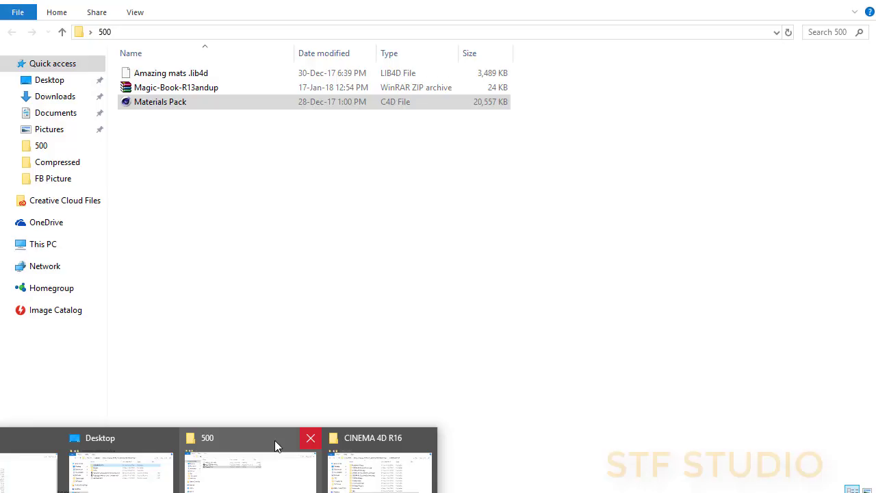
- In the Content Browser, go back up to Presets and open the new User folder
left_click(275, 440)
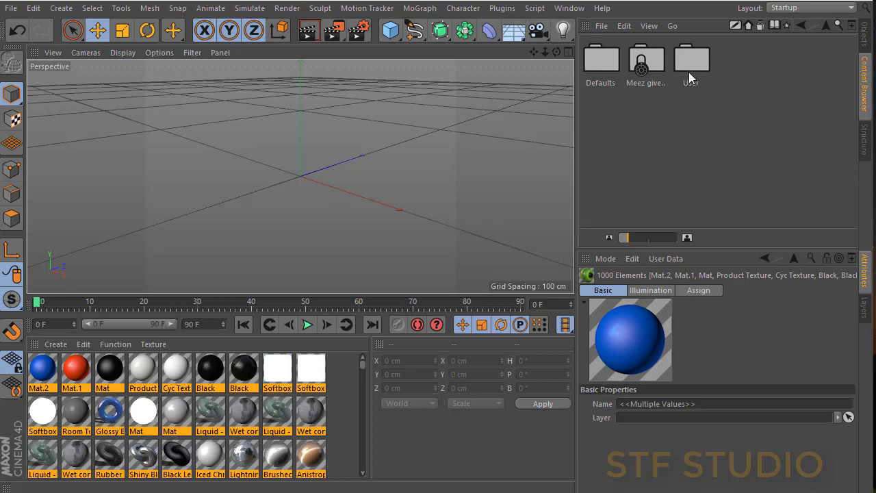
left_click(828, 28)
double_click(764, 63)
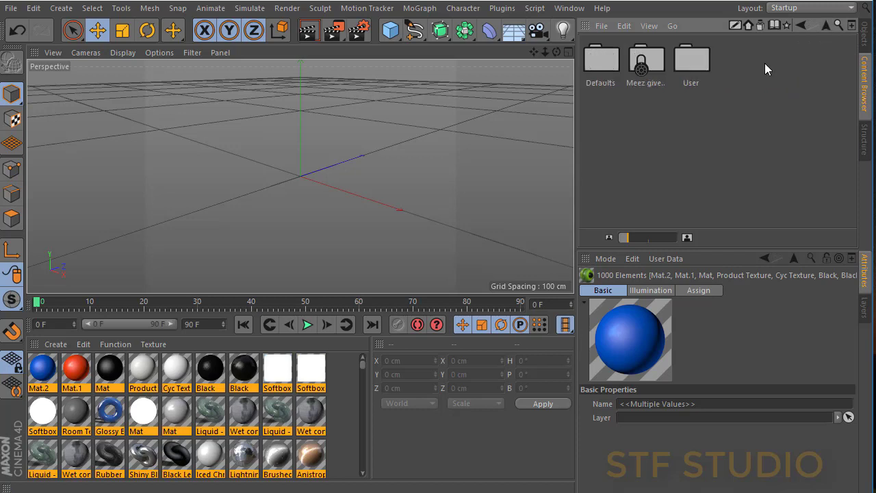
double_click(688, 63)
- Open the saved Materials preset folder and scroll through its material thumbnails
left_click(614, 62)
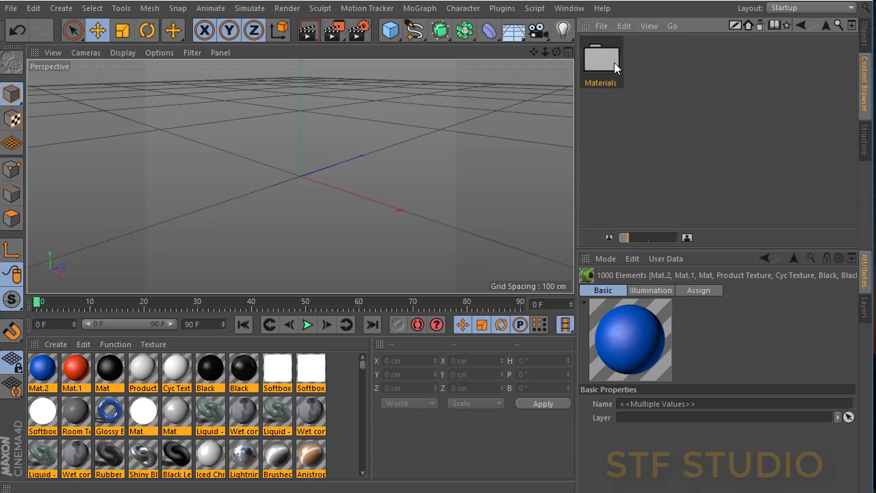
double_click(614, 62)
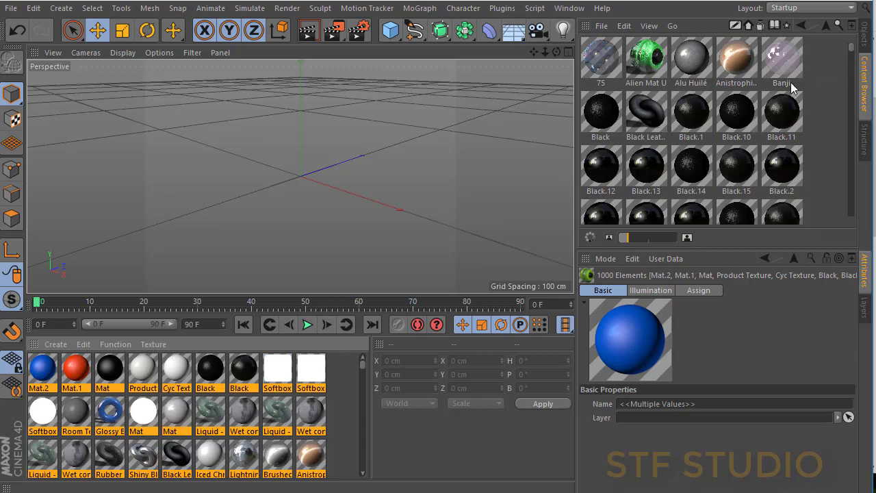
scroll(705, 110, "down", 1, "ctrl")
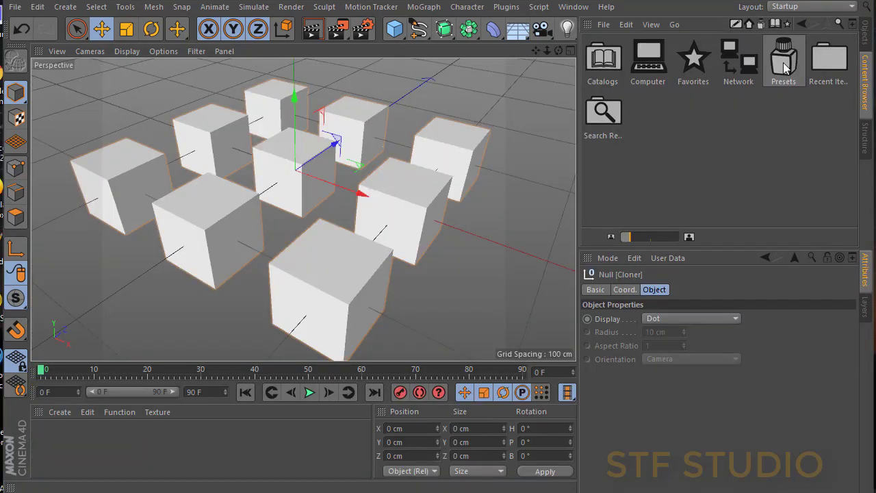
- Open Presets > user.lib4d > Materials and shrink the material thumbnails
double_click(784, 64)
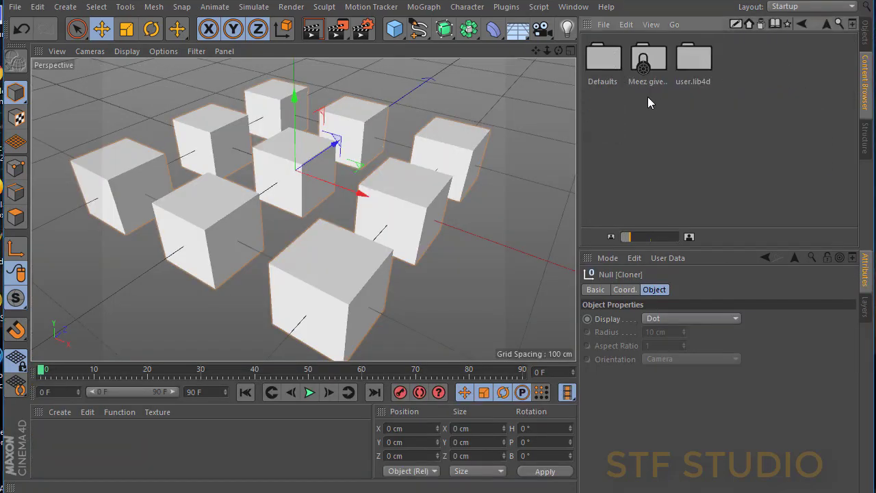
double_click(691, 57)
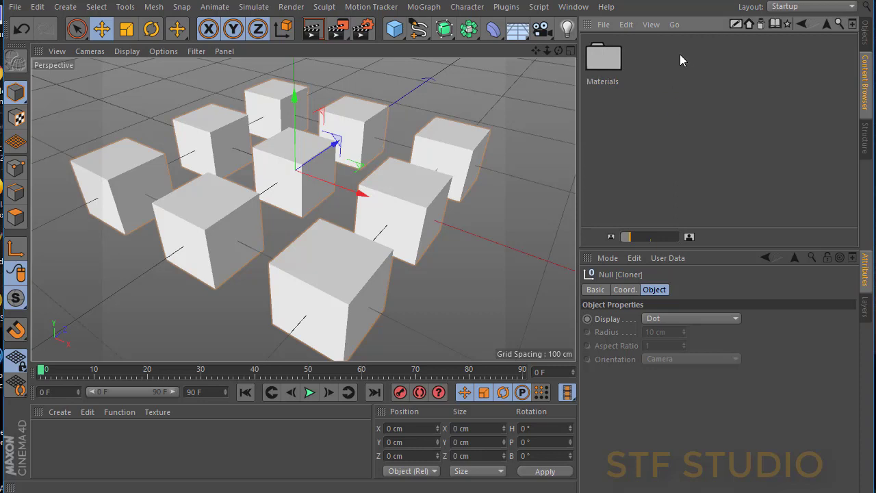
double_click(608, 60)
left_click_drag(625, 238, 622, 237)
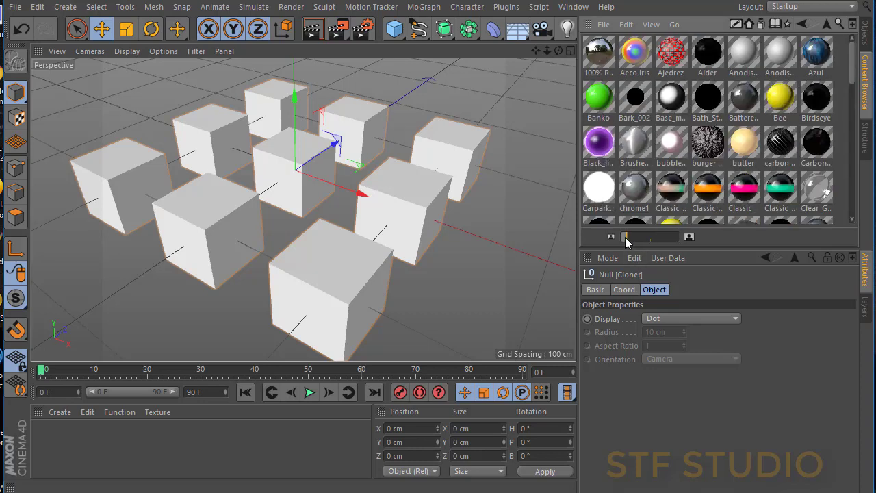
left_click(827, 24)
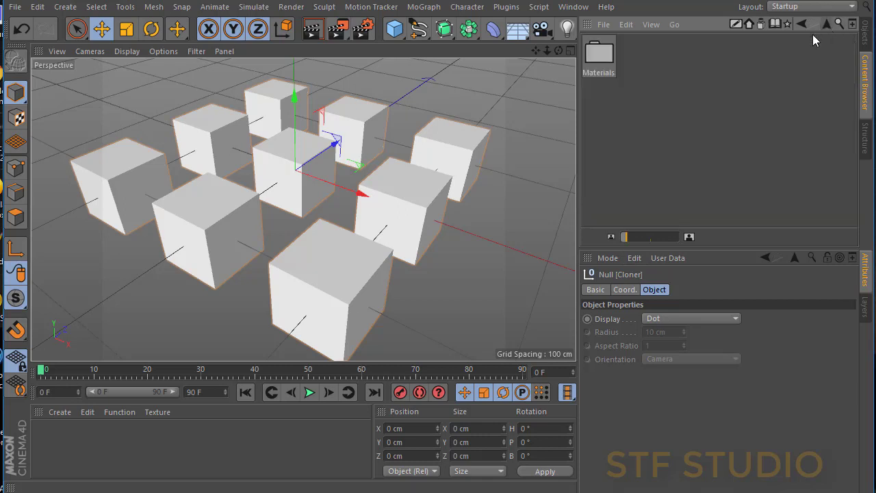
double_click(605, 58)
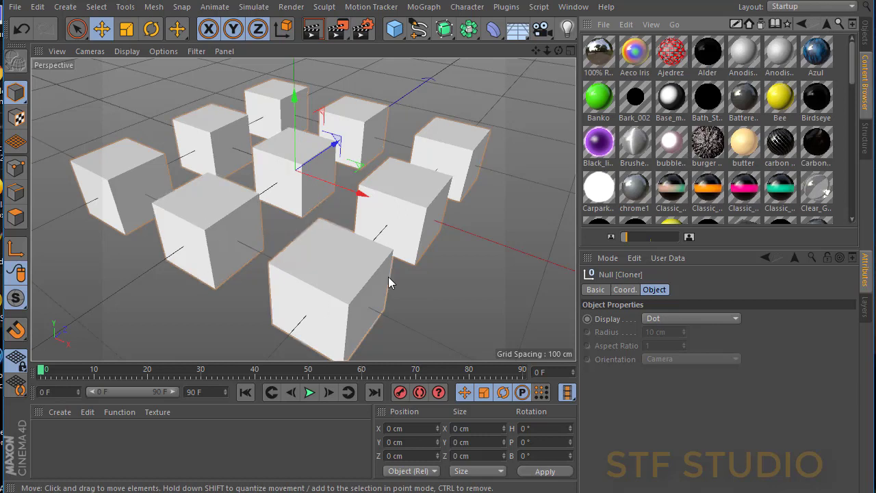
scroll(732, 172, "down", 2)
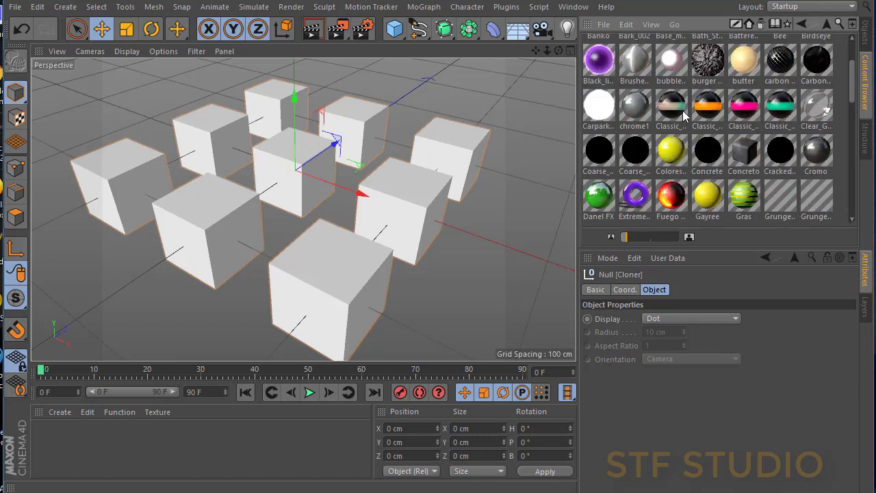
- Drag Glowball_falloff, Glowball_purecandy, Gras, Pink_perspex, Ajedrez and Azul into the Material Manager
left_click_drag(472, 228, 166, 454)
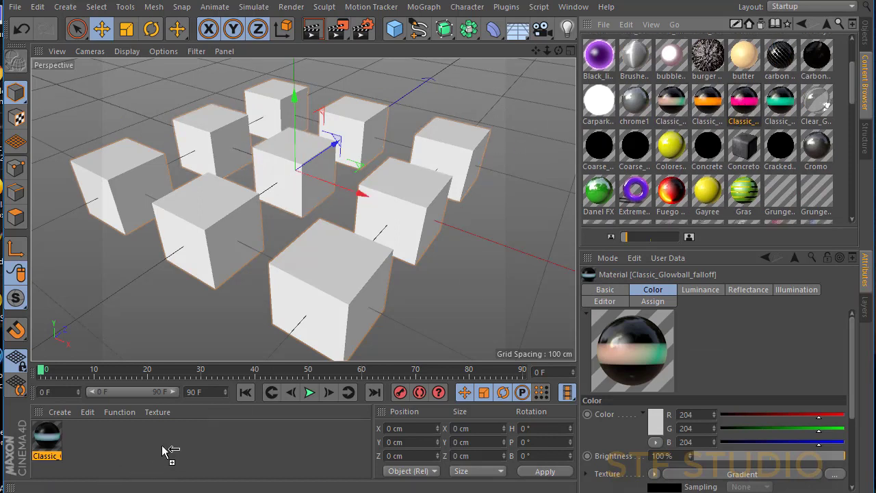
left_click_drag(741, 115, 166, 453)
left_click_drag(753, 198, 198, 452)
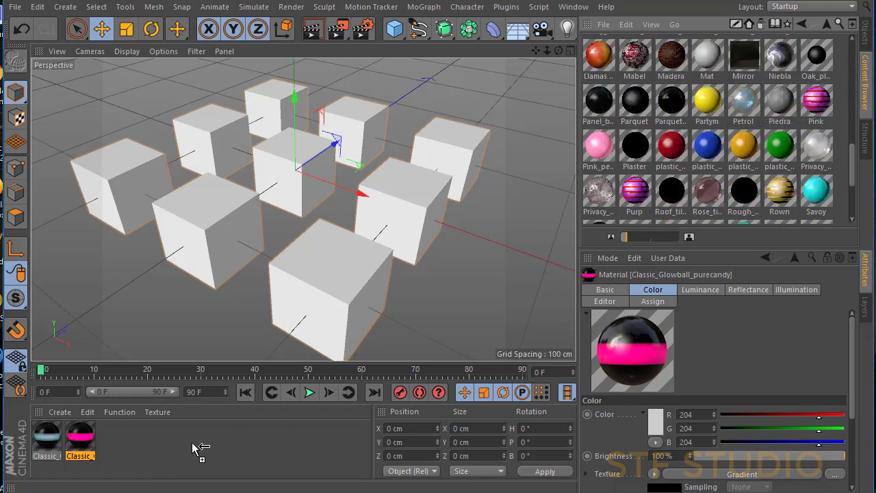
left_click_drag(599, 148, 263, 455)
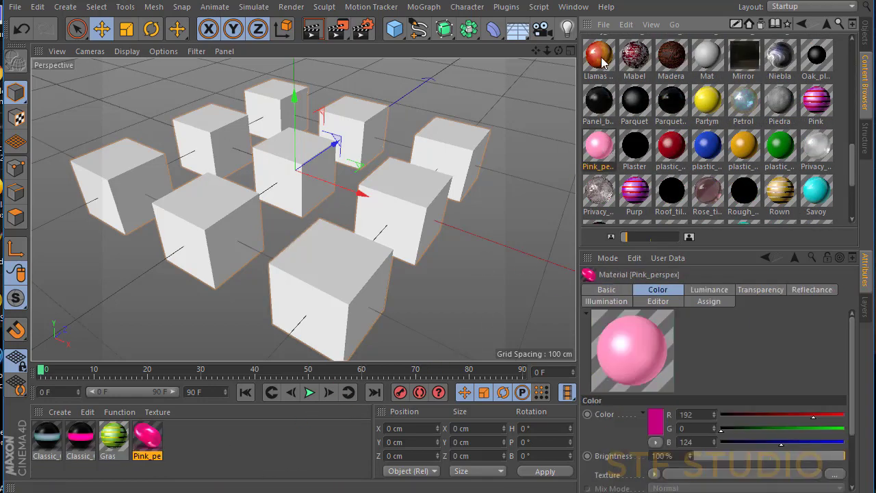
left_click_drag(274, 441, 267, 444)
scroll(743, 131, "down", 3)
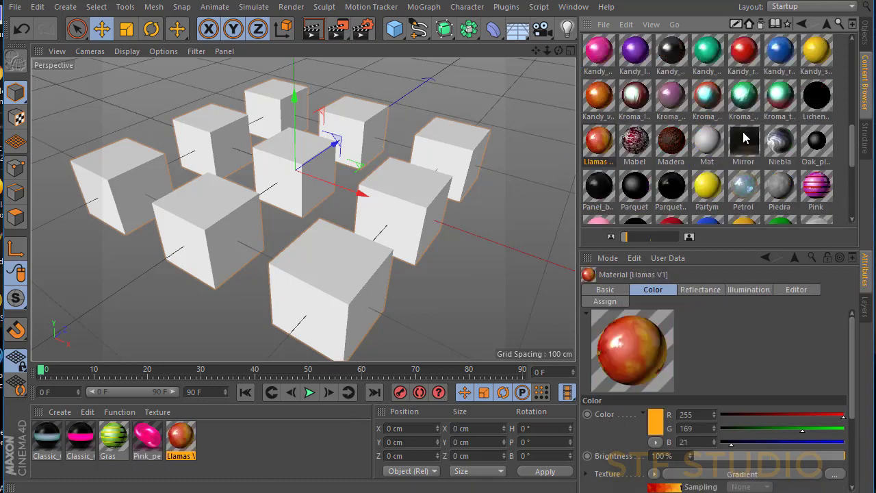
scroll(742, 133, "up", 5)
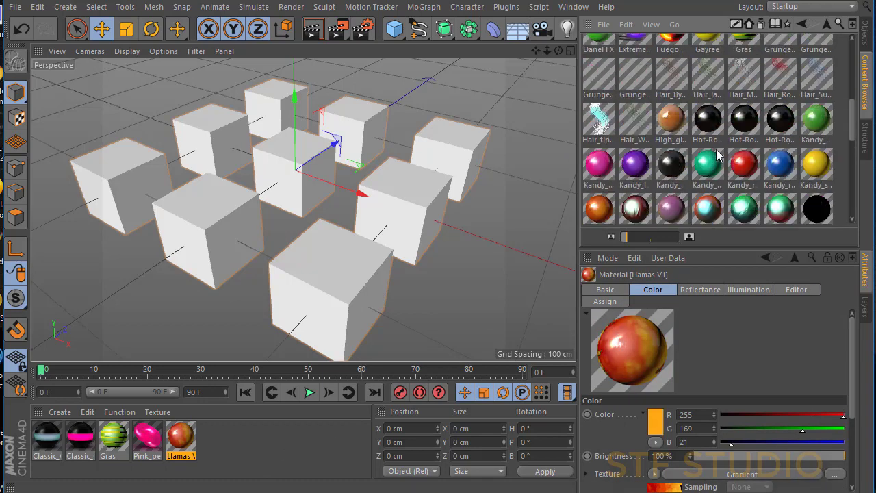
scroll(732, 144, "up", 5)
scroll(717, 156, "up", 5)
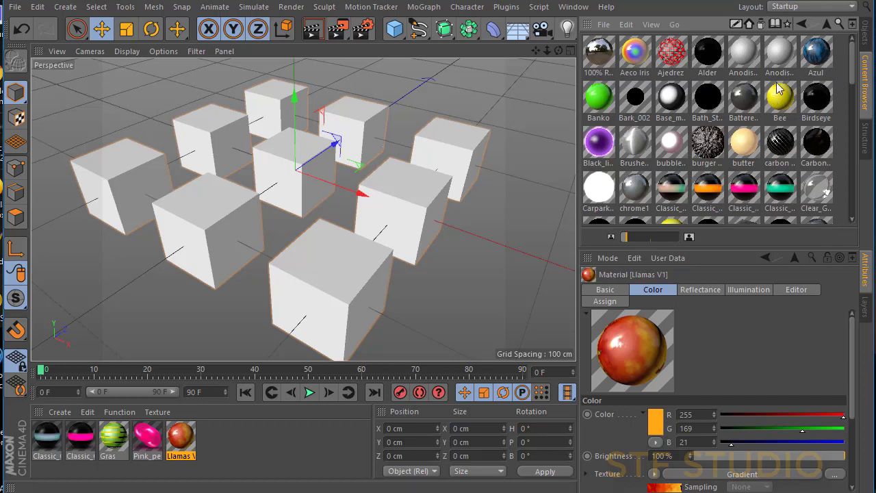
left_click_drag(681, 56, 279, 457)
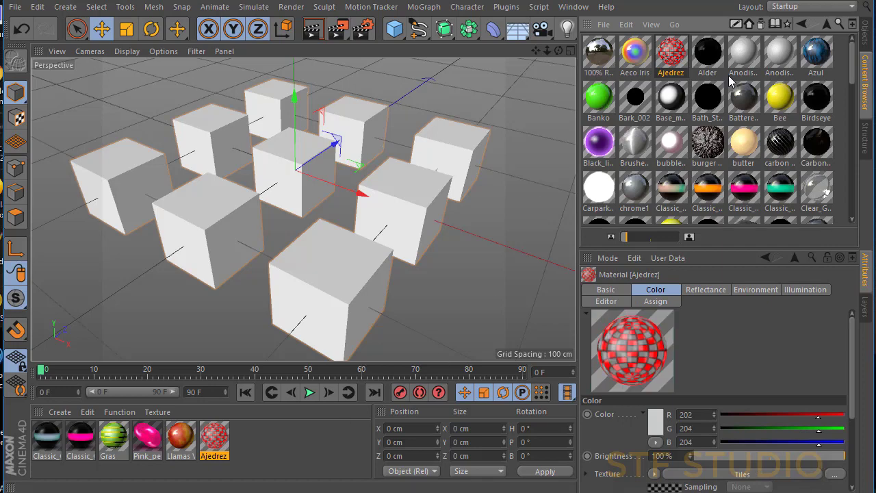
left_click_drag(815, 58, 293, 454)
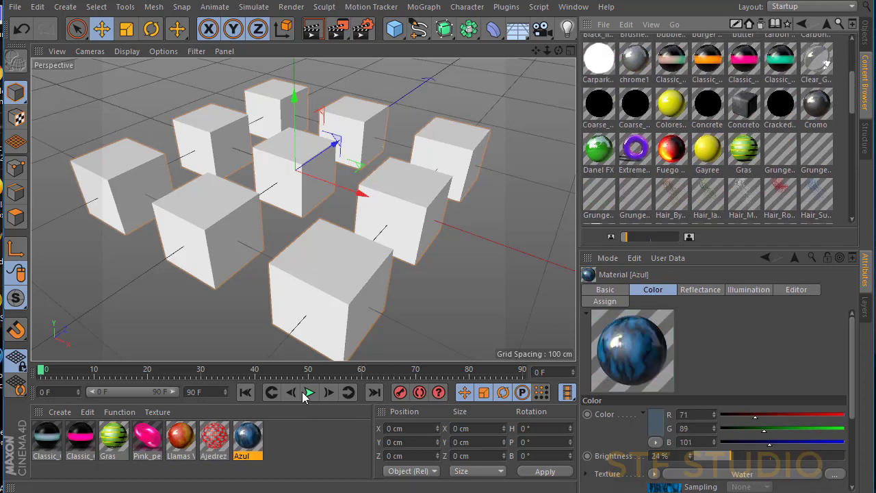
left_click(865, 33)
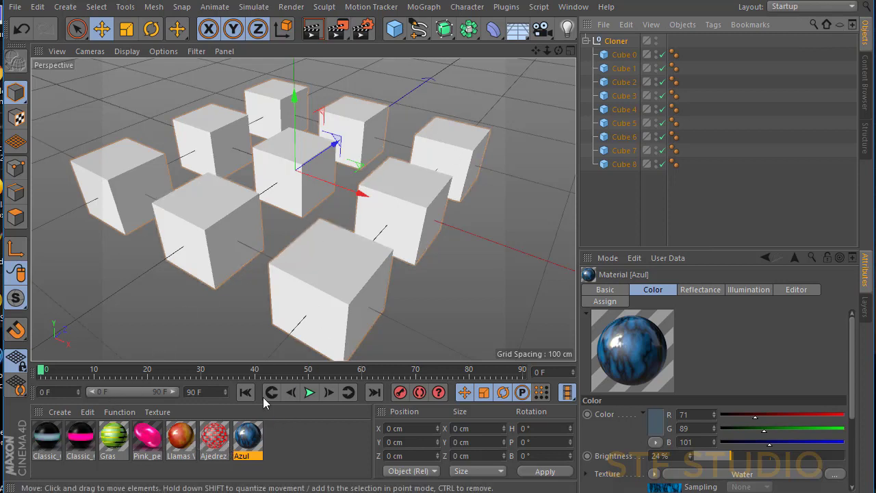
- Texture Cubes 0–8 with Ajedrez, Azul, Llamas V1, Pink_perspex and Glowball materials
mouse_move(247, 438)
left_mouse_down()
mouse_move(642, 80)
mouse_move(629, 56)
left_mouse_up()
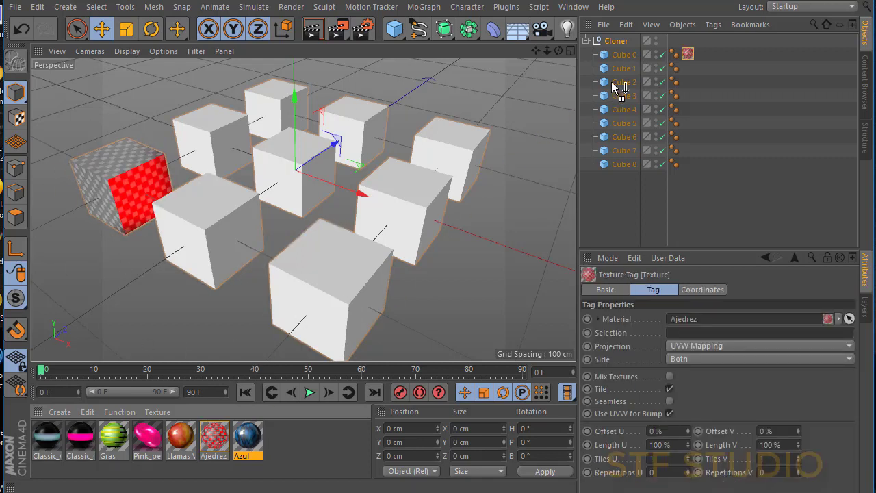
left_click_drag(250, 442, 618, 74)
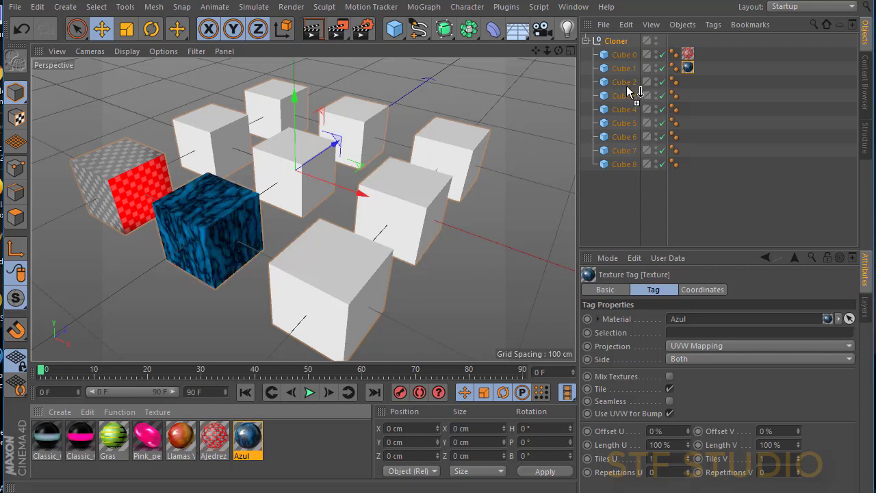
left_click_drag(627, 85, 627, 86)
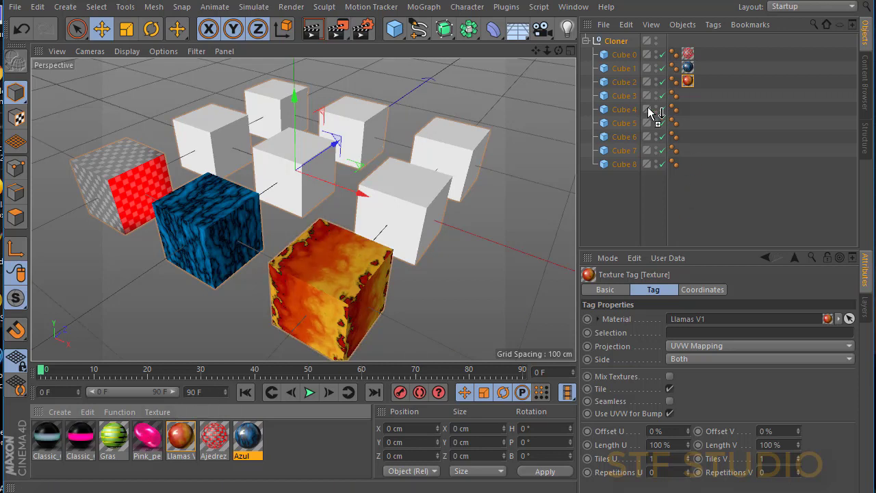
left_click_drag(346, 372, 623, 111)
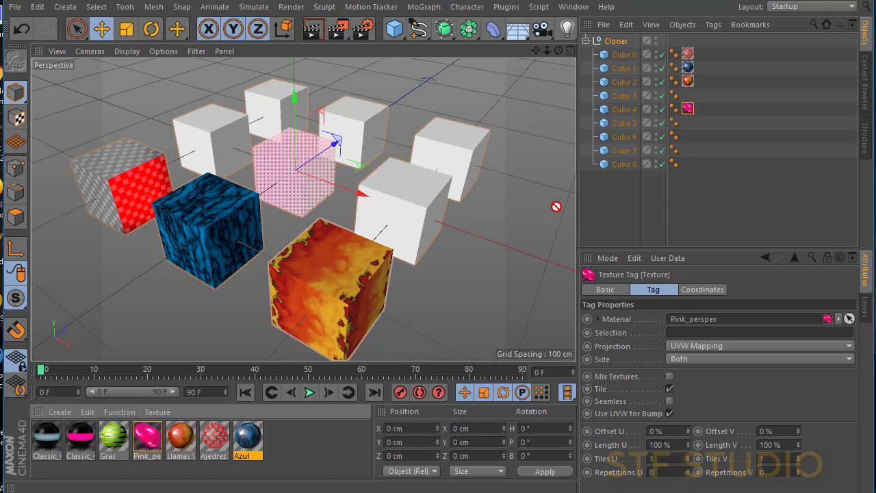
left_click_drag(84, 441, 617, 139)
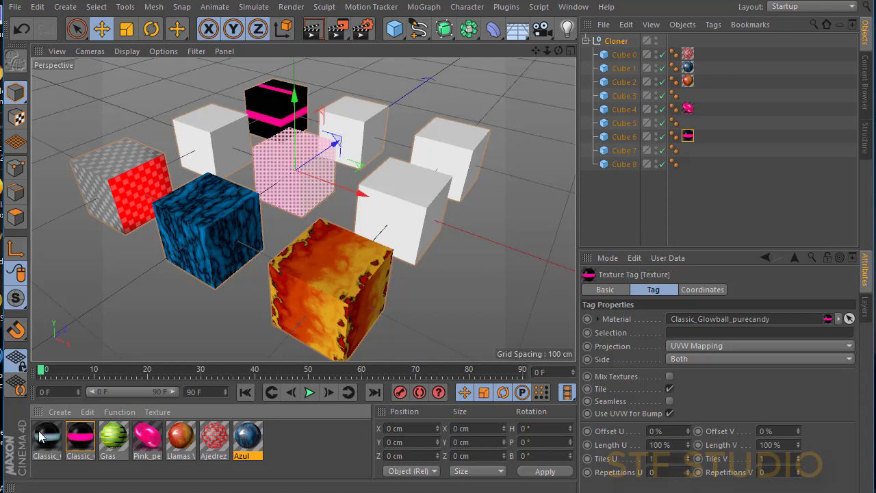
left_click_drag(38, 430, 644, 164)
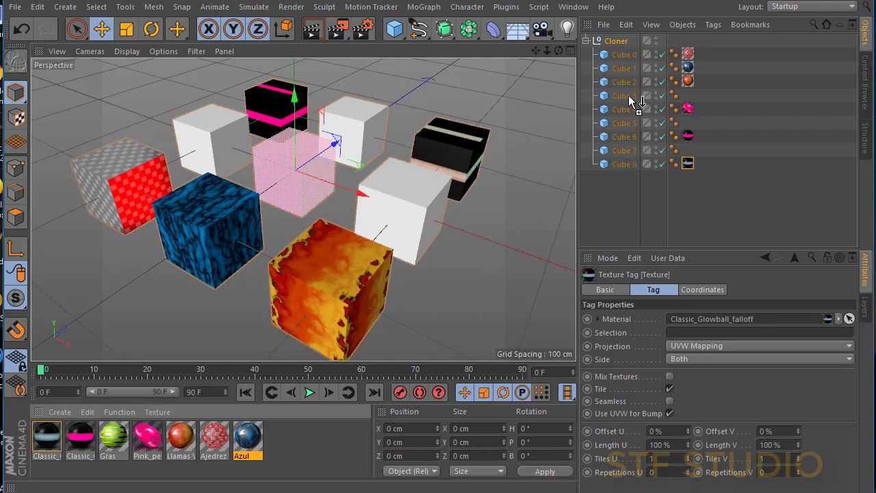
left_click_drag(628, 96, 624, 96)
mouse_move(177, 444)
left_mouse_down()
mouse_move(653, 153)
mouse_move(637, 122)
left_mouse_up()
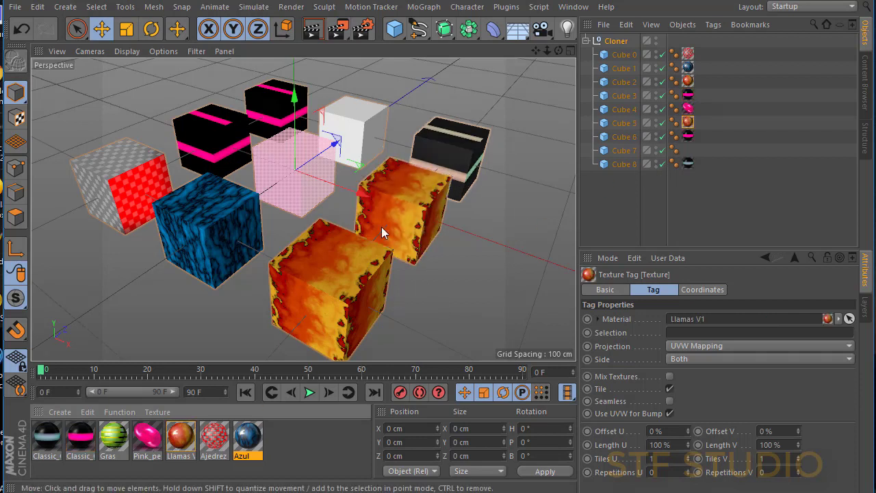
mouse_move(250, 449)
left_mouse_down()
mouse_move(629, 144)
mouse_move(618, 152)
left_mouse_up()
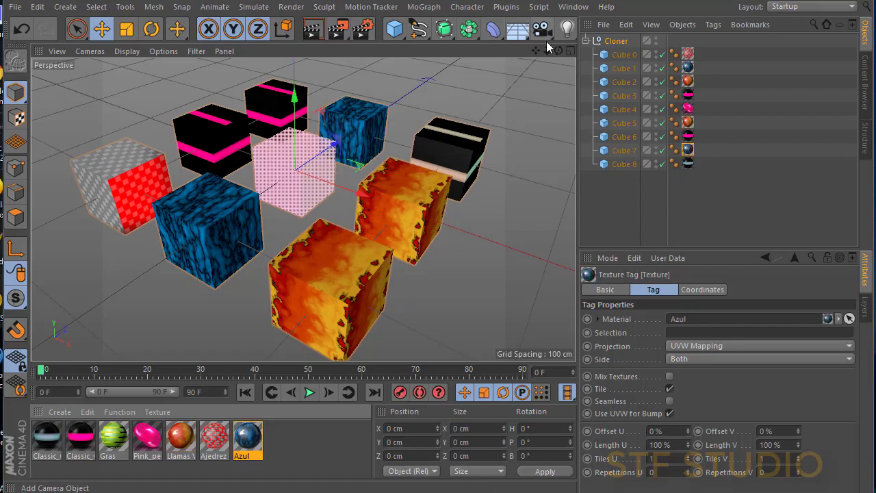
left_click_drag(559, 51, 558, 50)
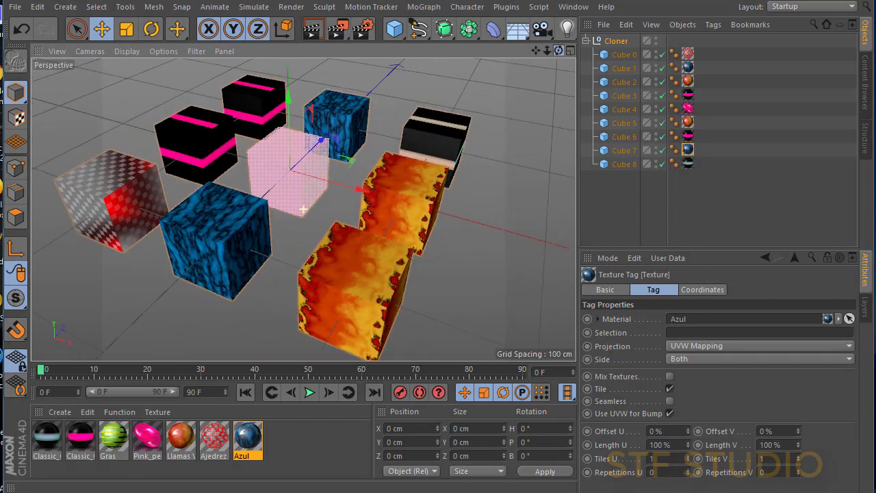
- Add a Physical Sky from the Floor/Sky flyout and re-render the textured cubes in the viewport
left_click(311, 28)
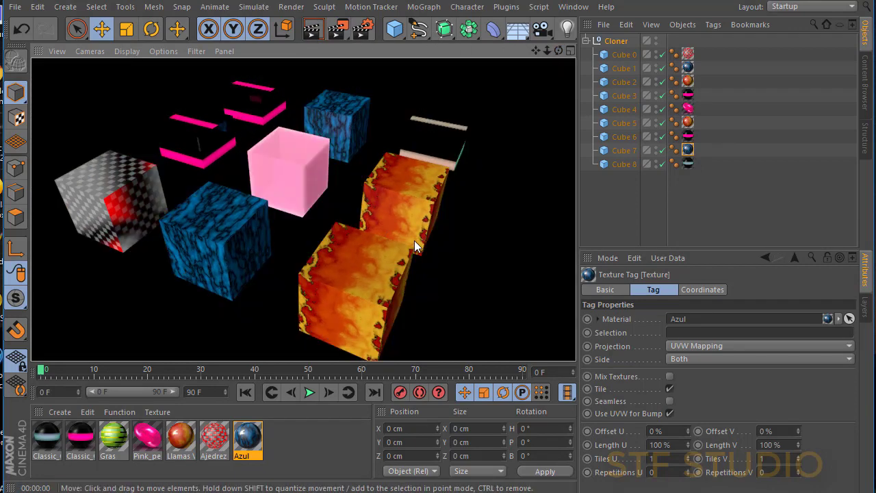
left_click(519, 30)
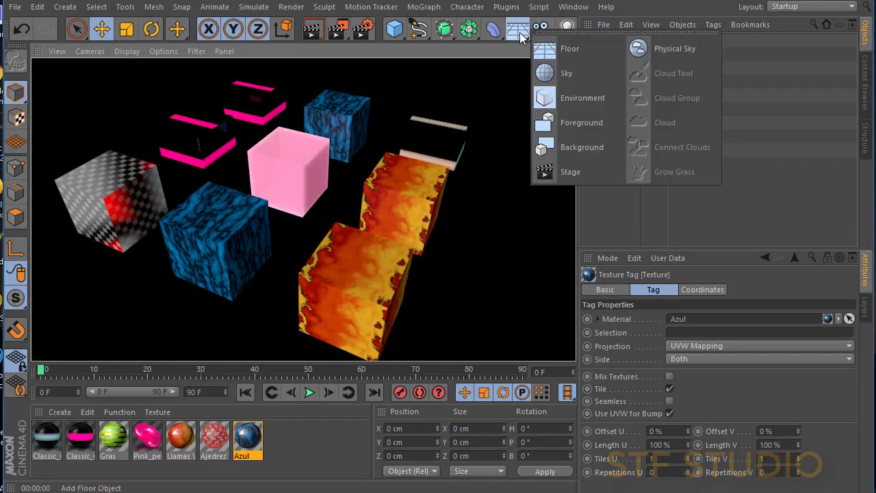
left_click(644, 50)
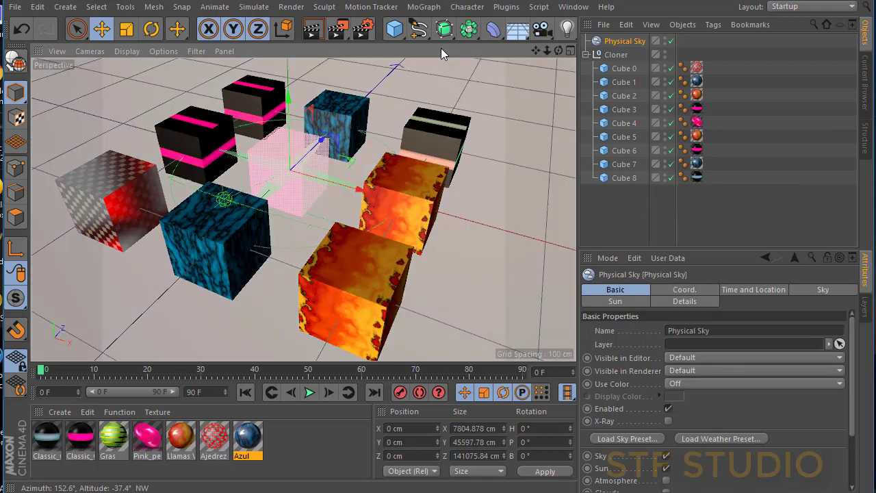
left_click(307, 37)
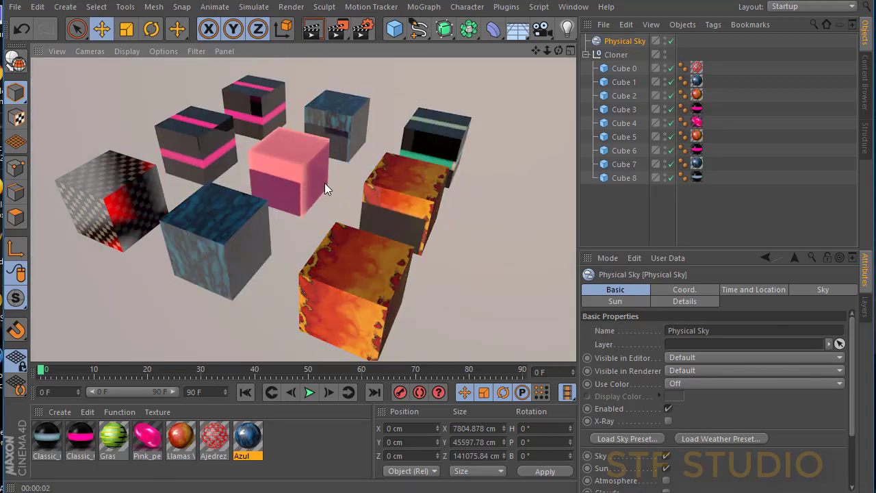
left_click(560, 51)
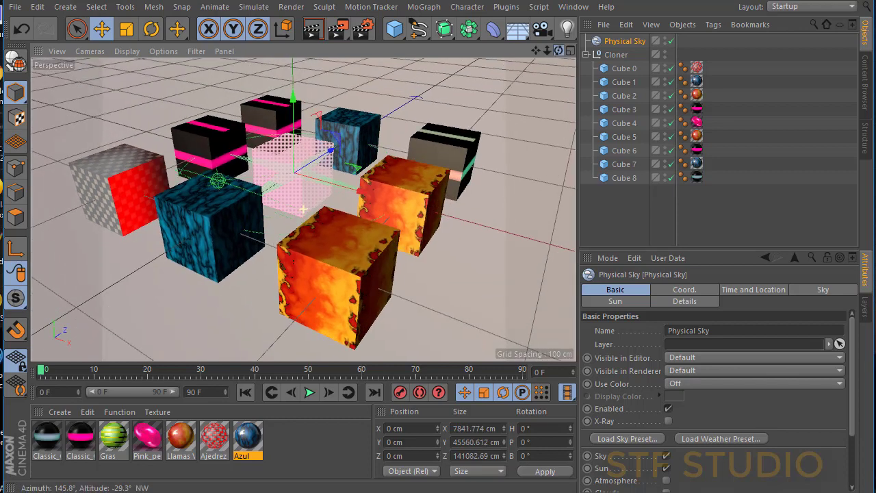
left_click_drag(559, 51, 540, 55)
left_click(506, 7)
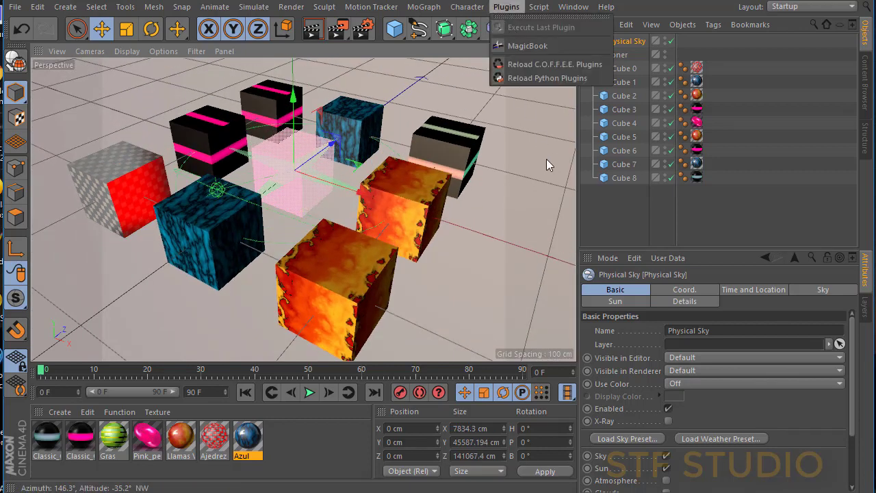
- Browse to user.lib's ByMeez folder and drag the pink ByMeez#2 material onto the front cube
left_click(541, 203)
left_click(866, 88)
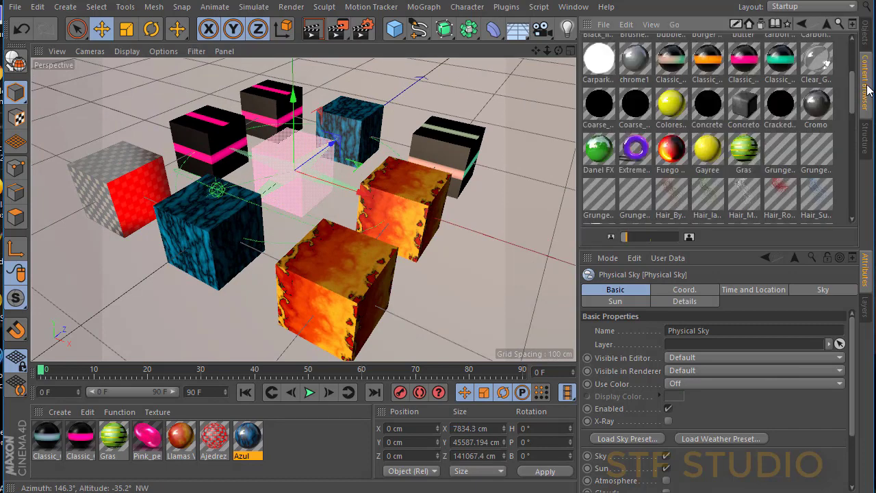
left_click(825, 24)
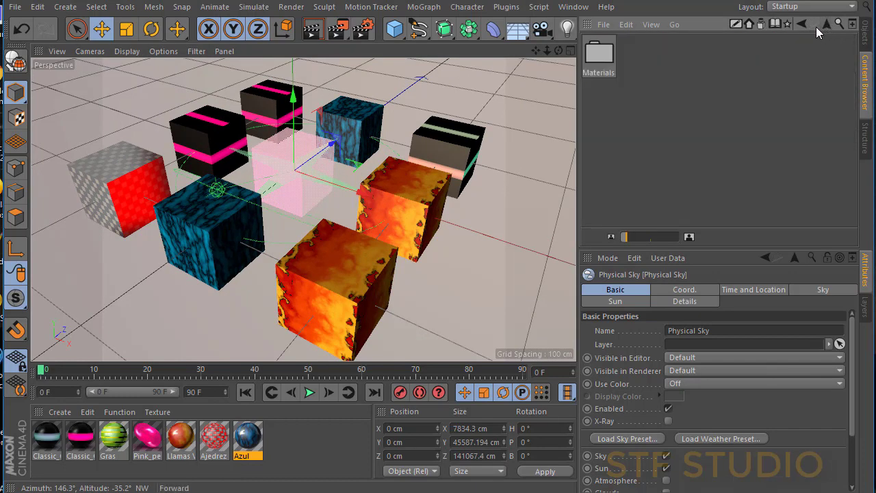
left_click(821, 23)
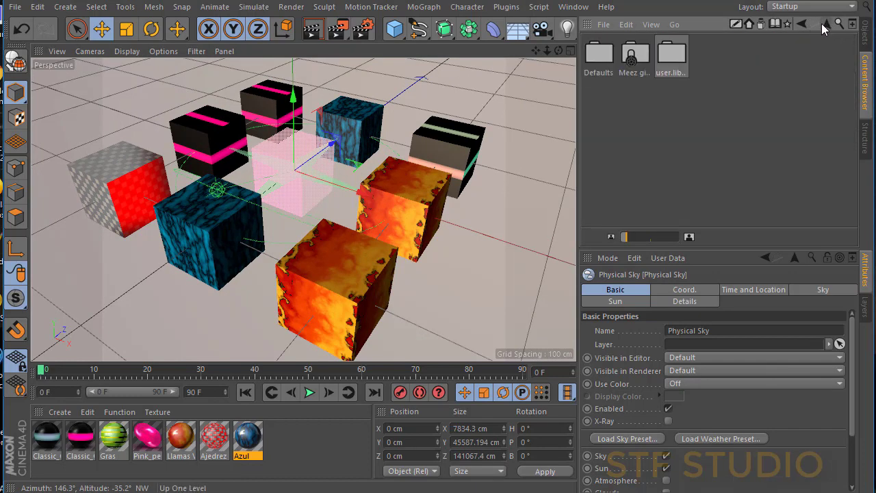
double_click(678, 55)
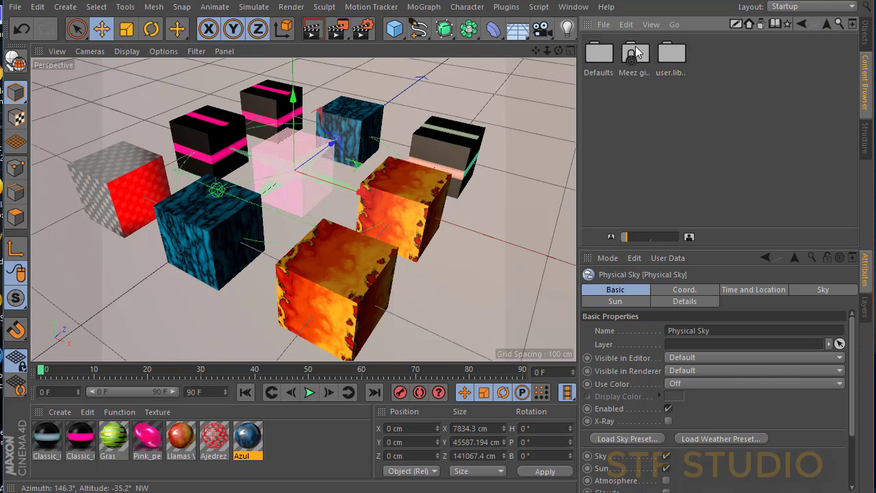
double_click(637, 53)
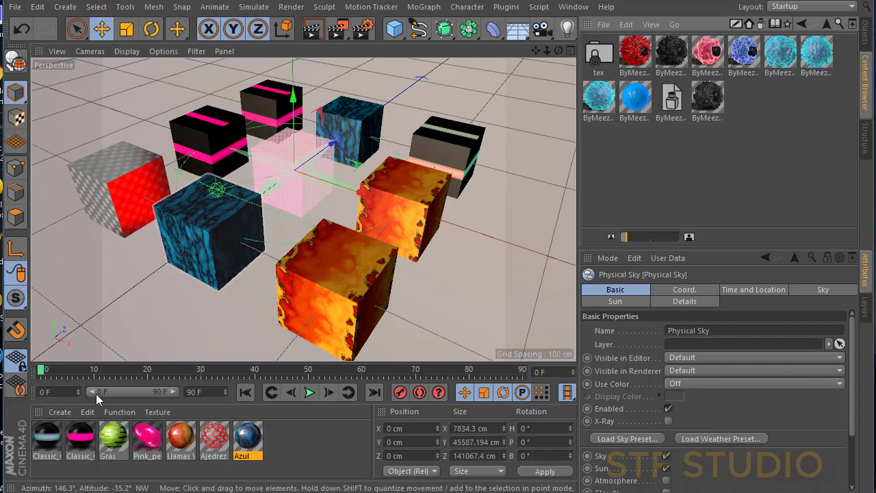
left_click_drag(713, 58, 520, 193)
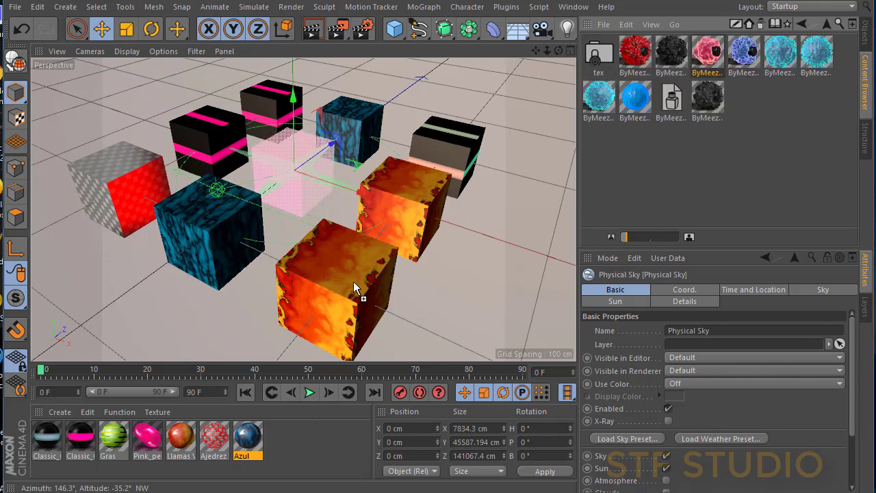
left_click_drag(353, 281, 353, 281)
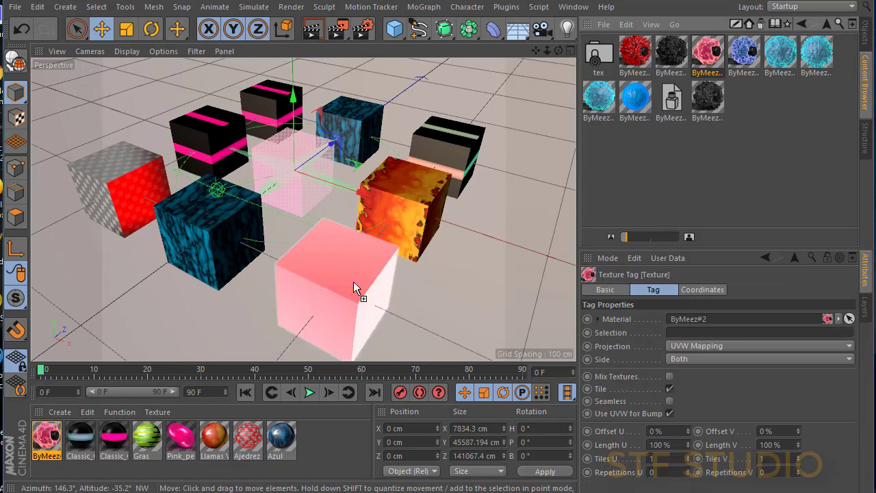
left_click(312, 33)
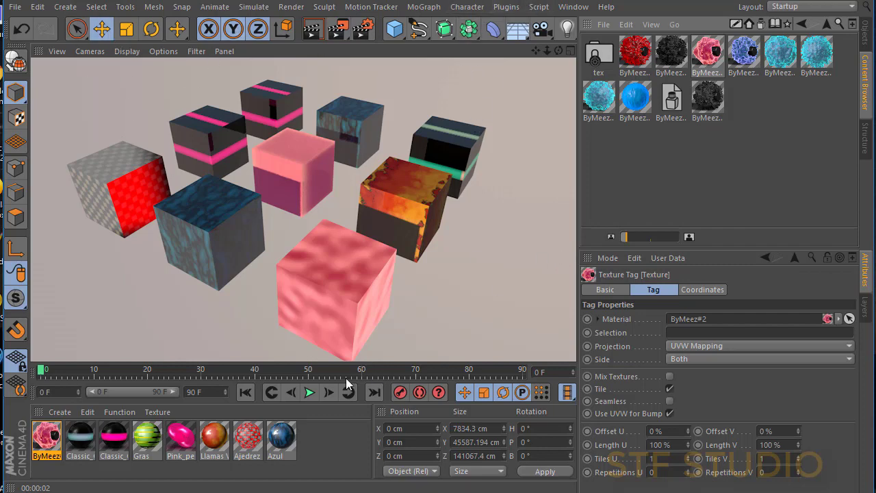
left_click(475, 217)
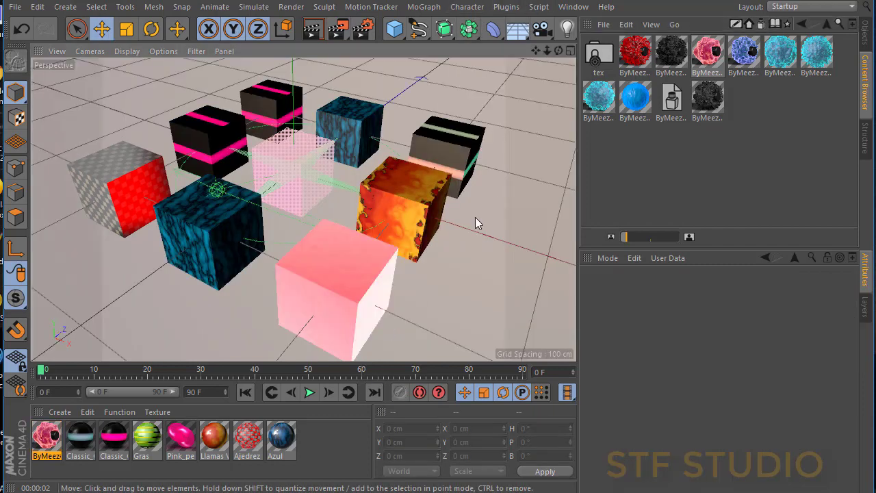
scroll(473, 214, "down", 5)
scroll(472, 208, "up", 4)
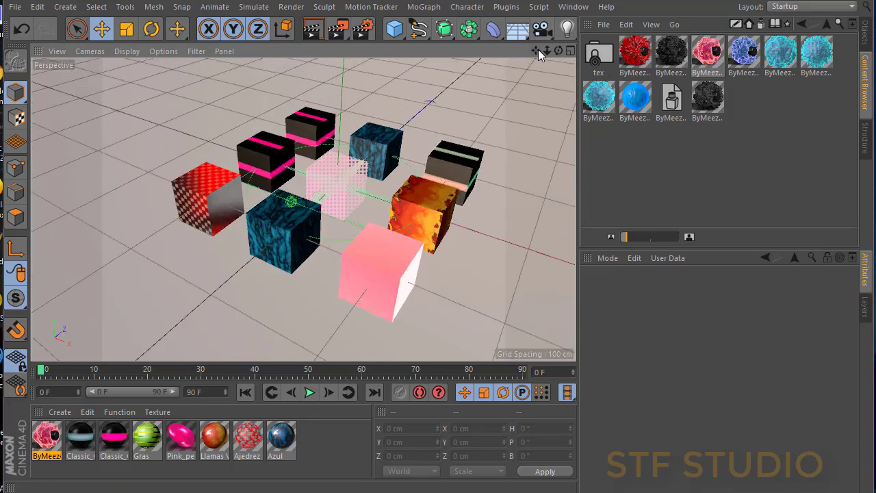
left_click_drag(538, 49, 506, 82)
left_click_drag(559, 51, 520, 75)
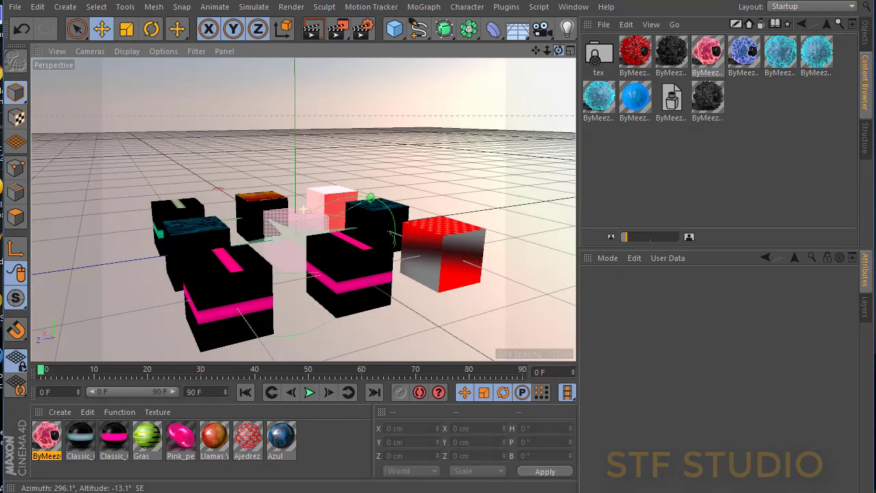
left_click_drag(559, 51, 521, 75)
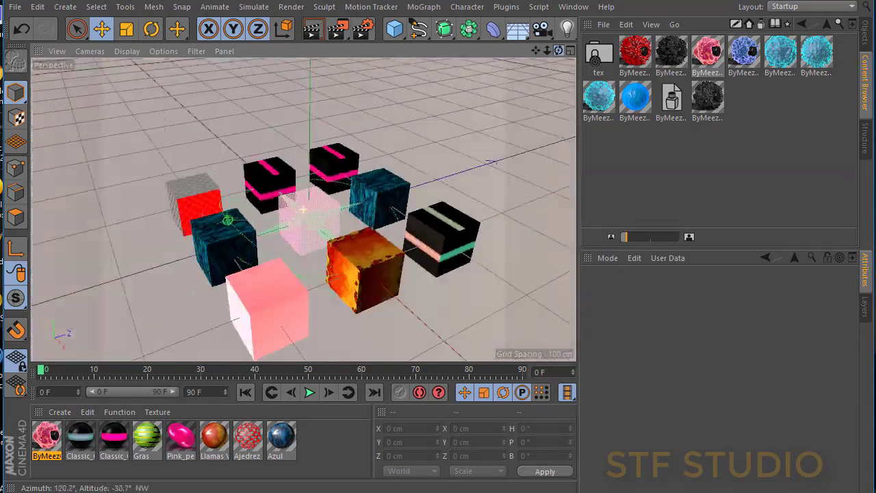
mouse_move(559, 51)
left_mouse_down()
mouse_move(534, 65)
mouse_move(544, 61)
left_mouse_up()
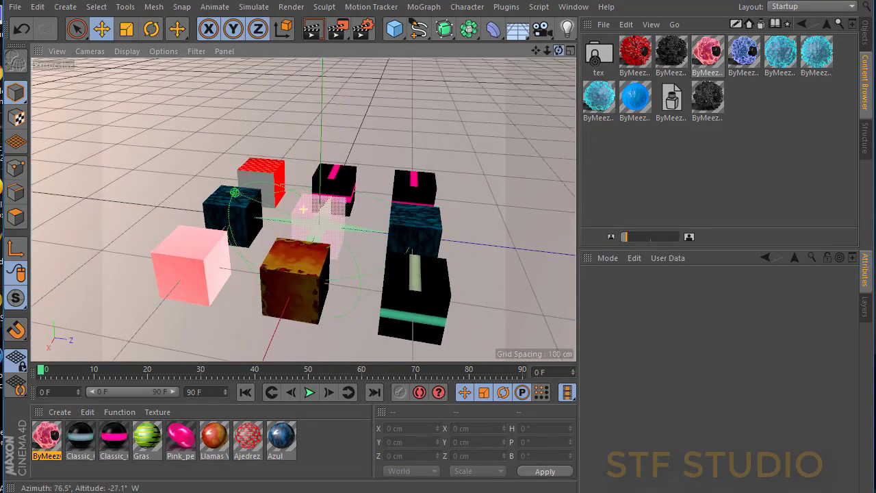